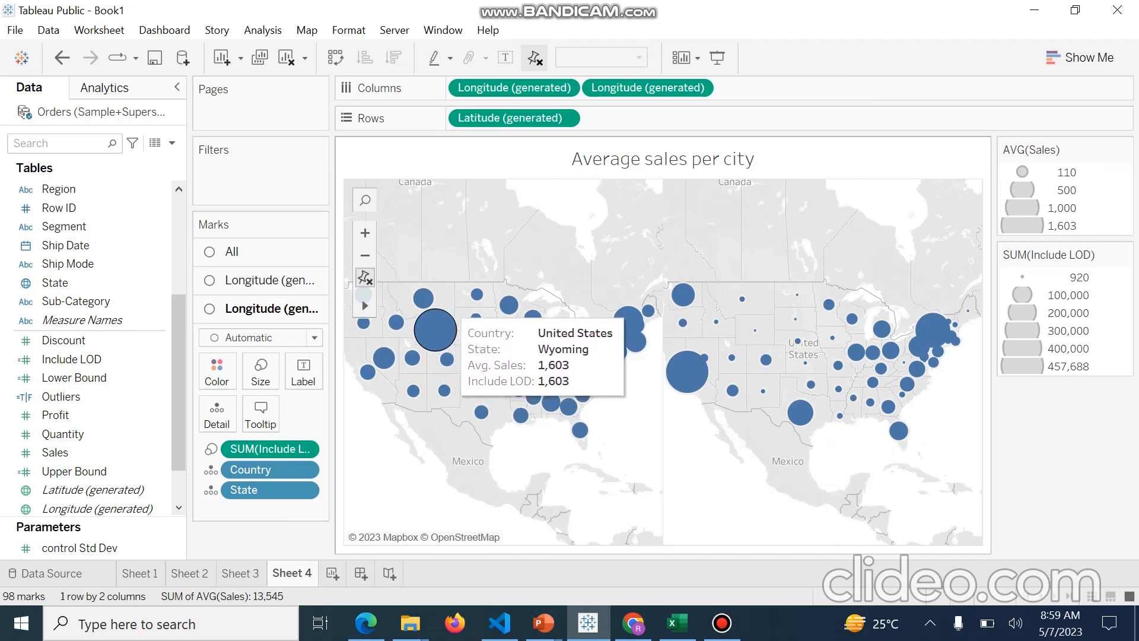
Change the aggregation of the Include LOD size field on the second map layer to Average
double_click(264, 449)
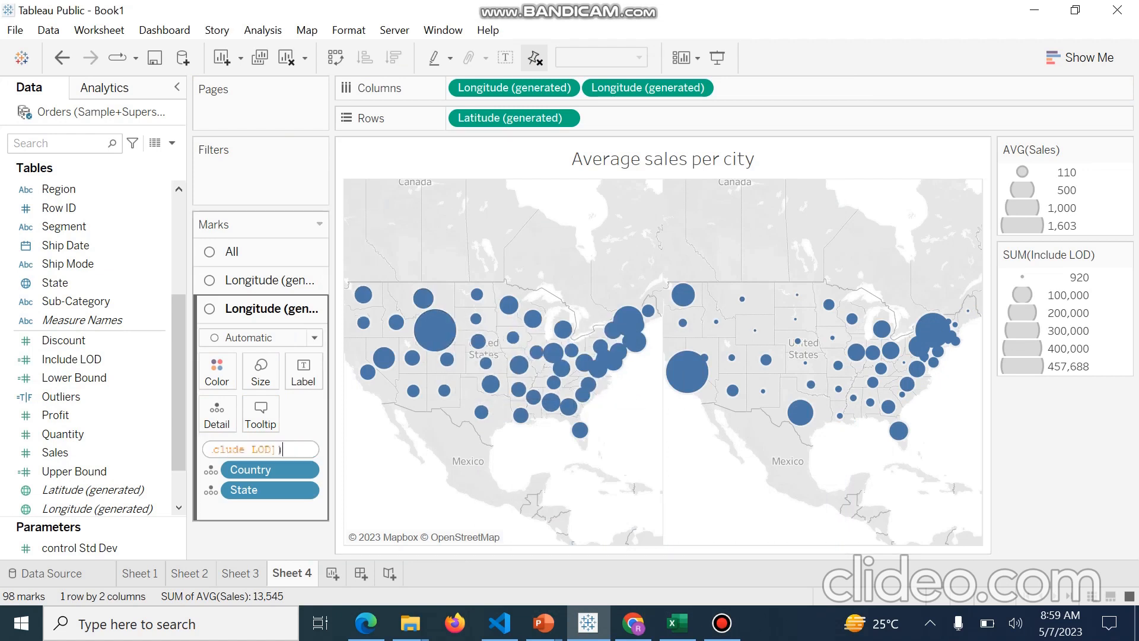
click(386, 454)
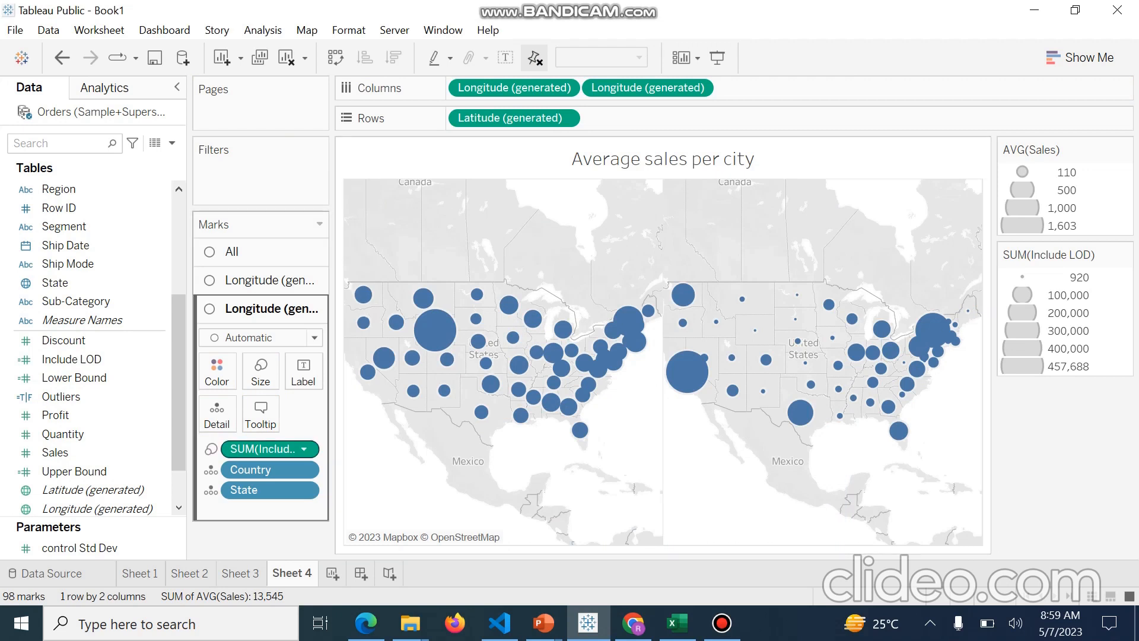
double_click(264, 449)
key(Return)
click(303, 450)
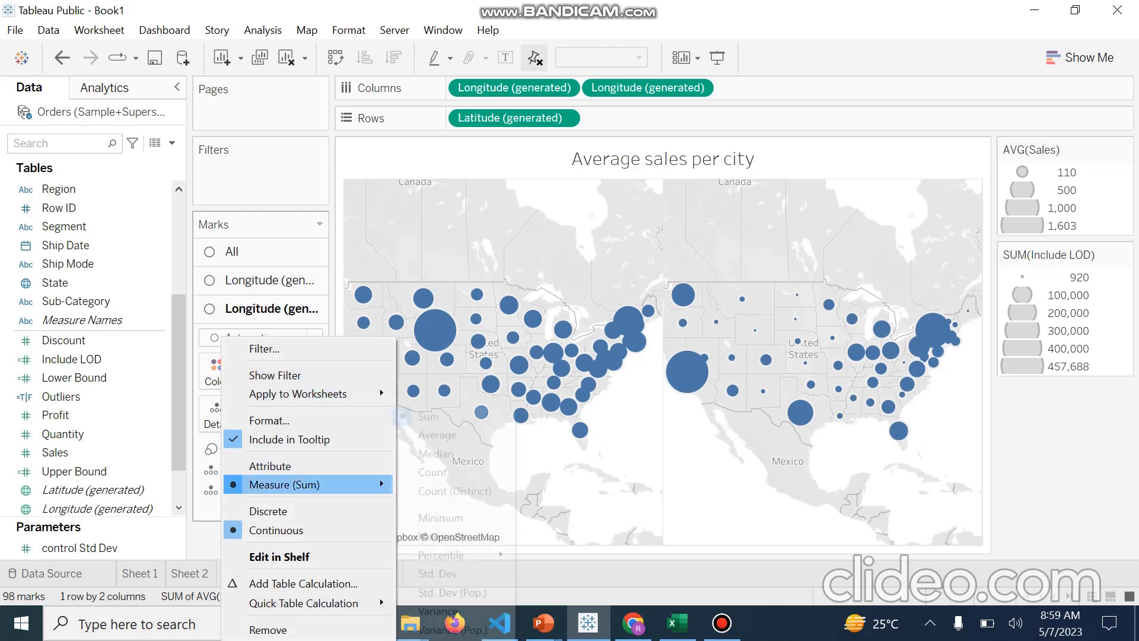
mouse_move(332, 485)
click(437, 435)
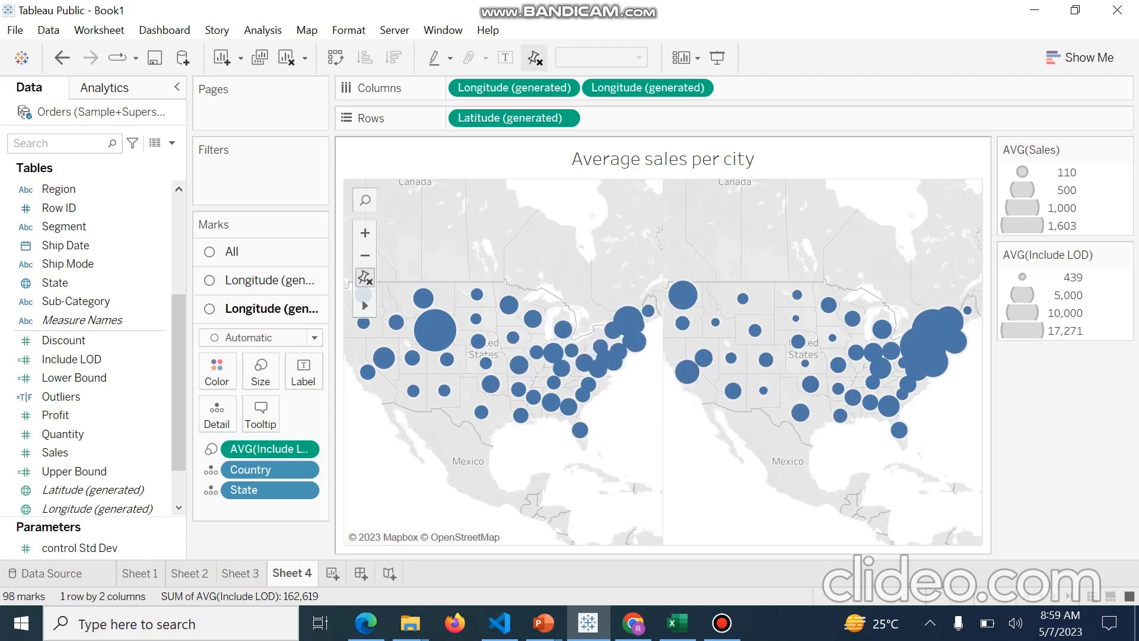
mouse_move(422, 298)
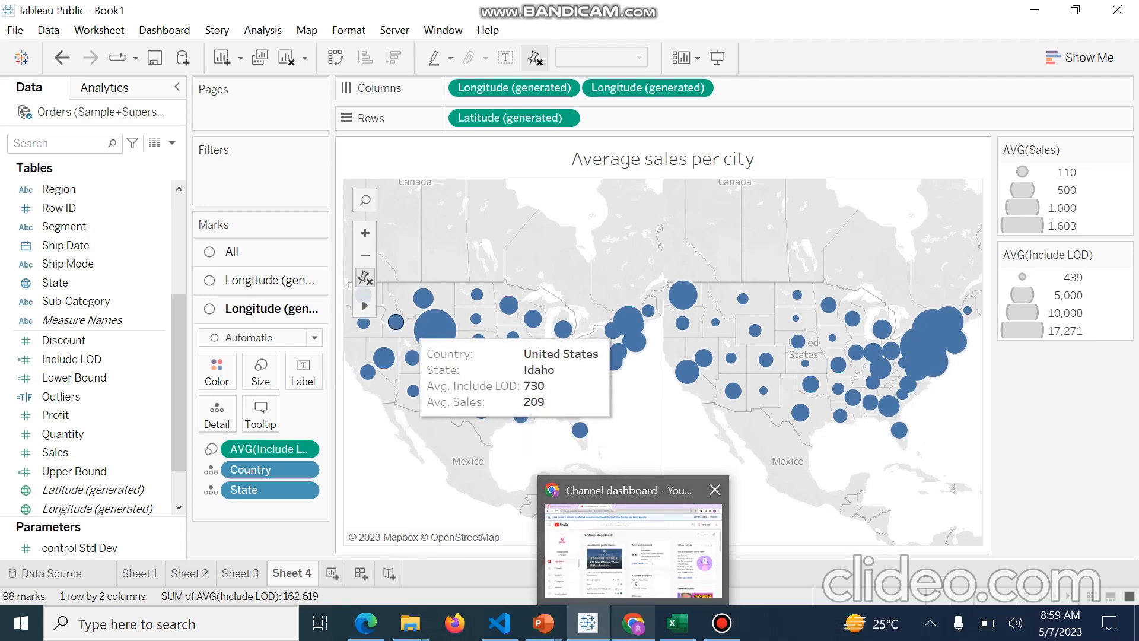
click(677, 623)
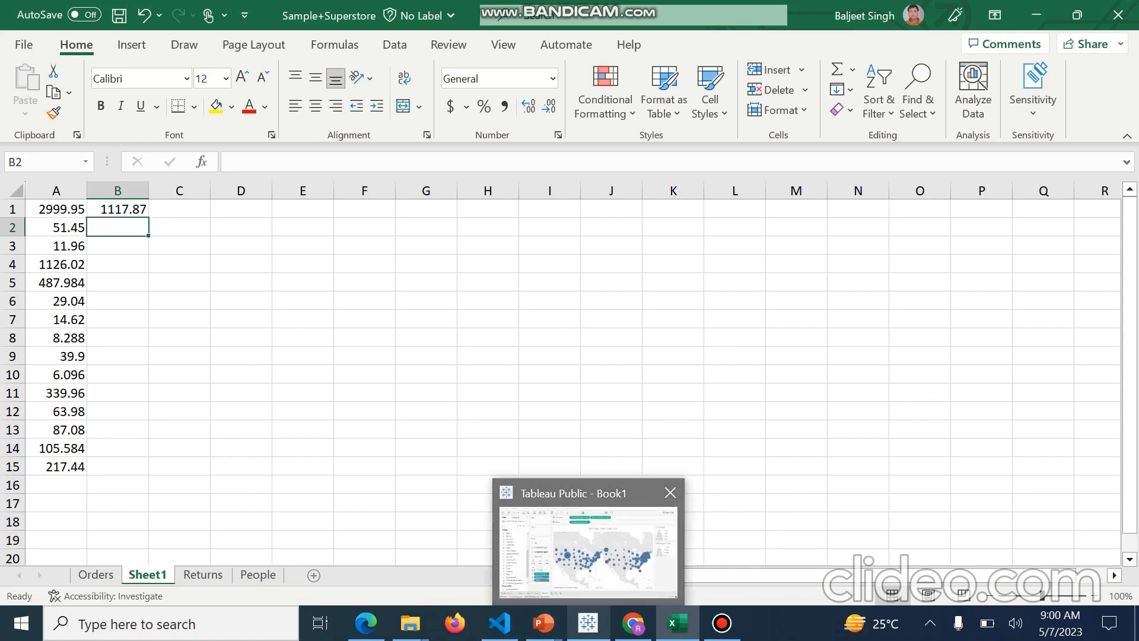
click(588, 623)
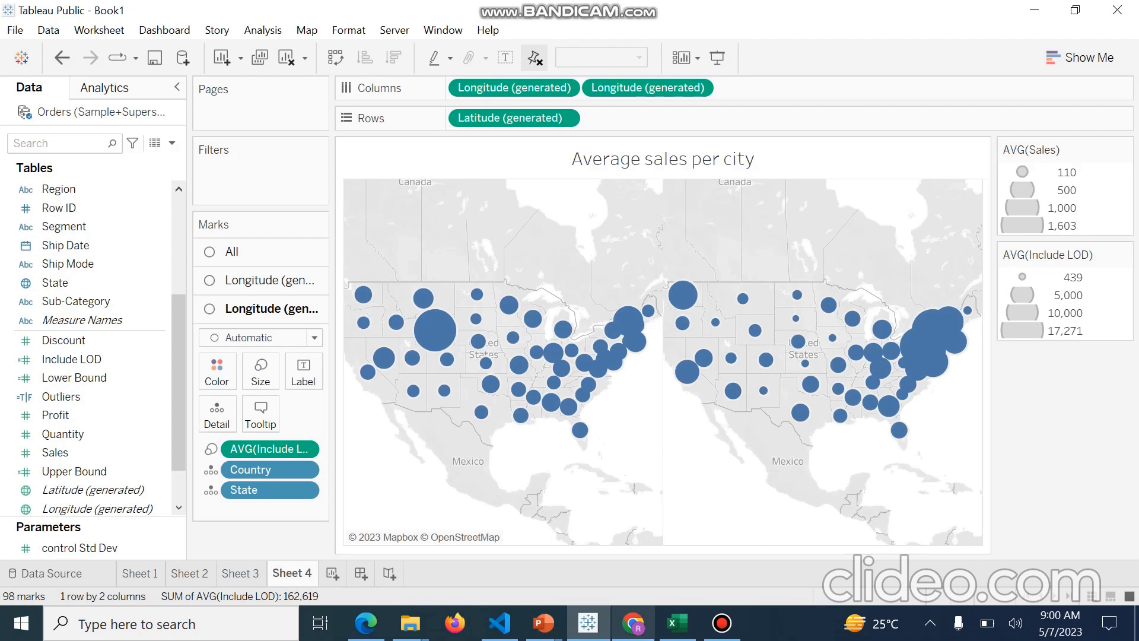
mouse_move(722, 623)
click(721, 546)
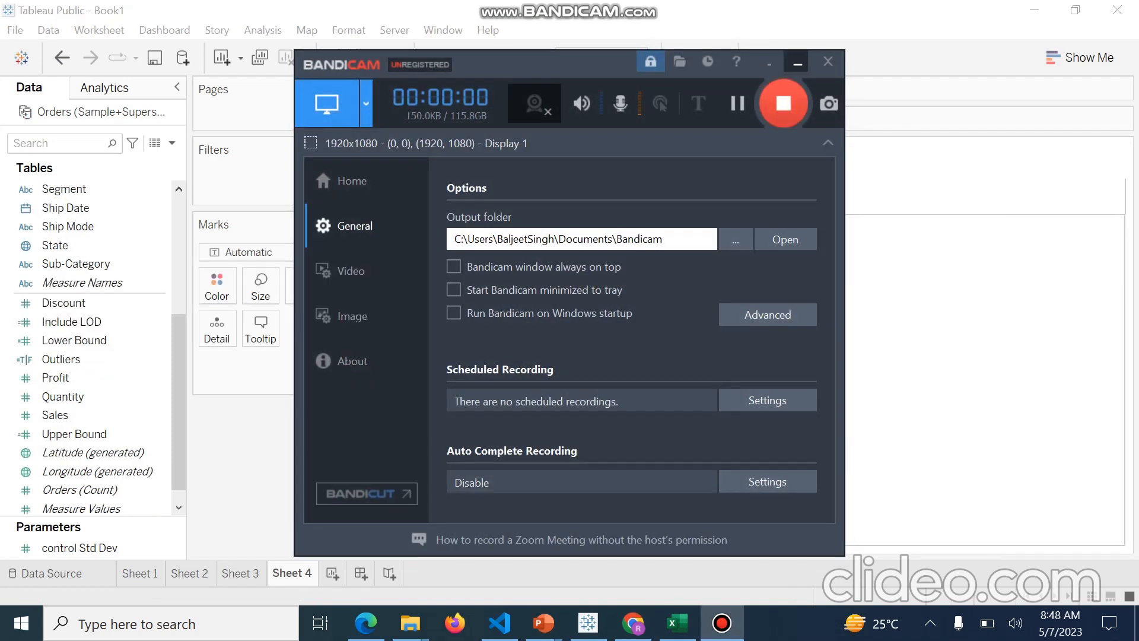
click(799, 61)
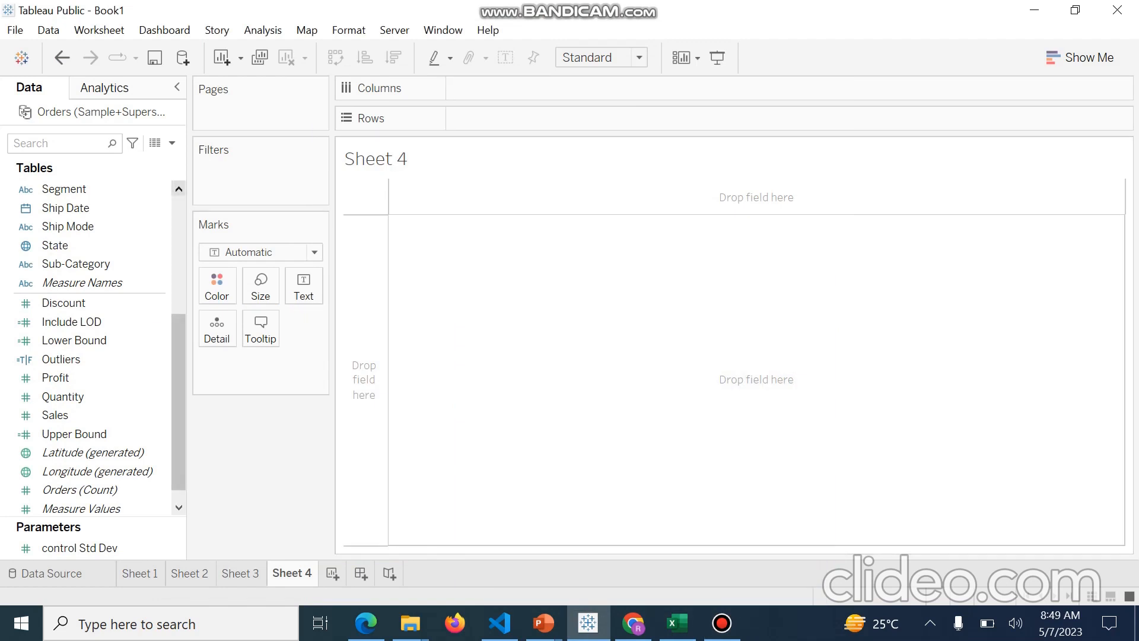
Add the Country field to the empty Sheet 4 view to create a map
click(179, 189)
click(179, 189)
click(179, 189)
click(179, 189)
click(179, 189)
click(178, 189)
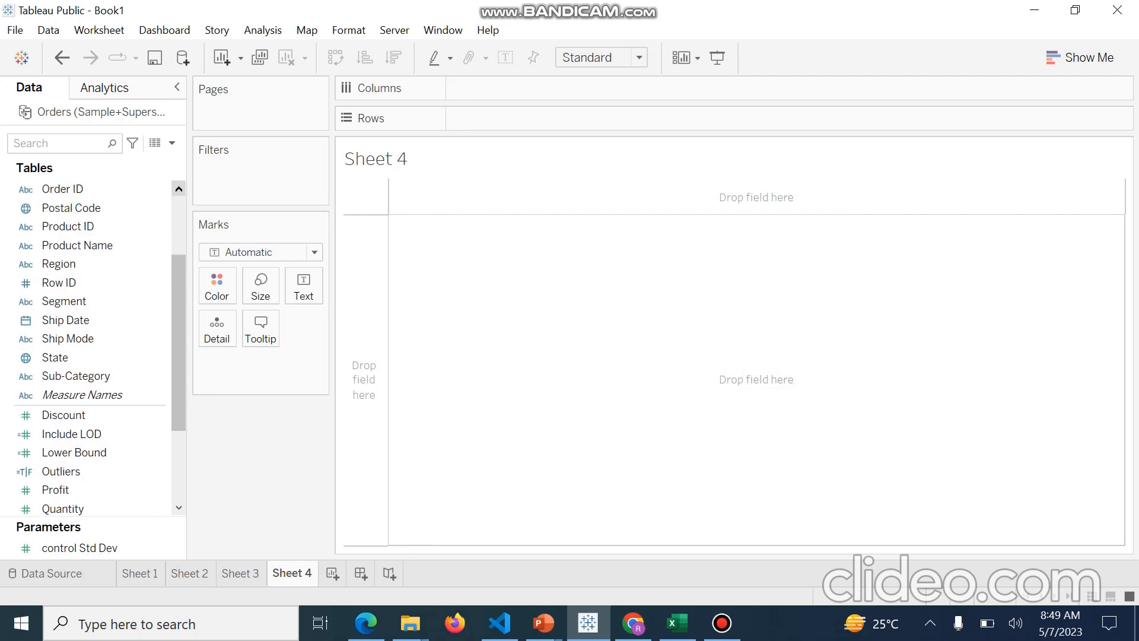
click(179, 189)
click(179, 189)
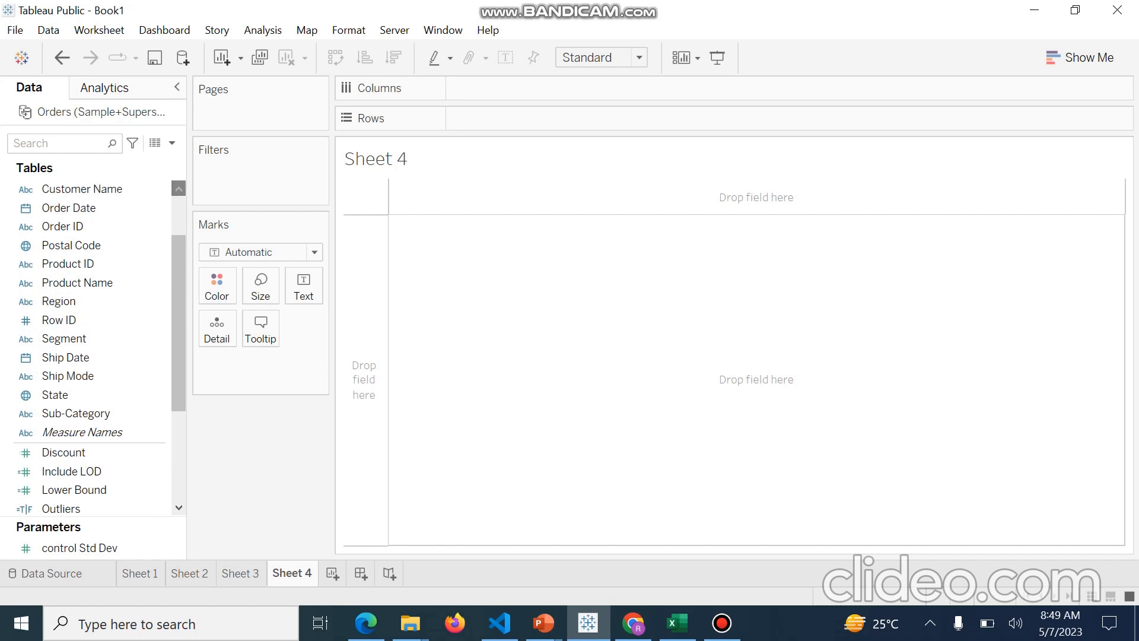
click(178, 189)
click(178, 188)
click(178, 189)
click(102, 208)
key(F2)
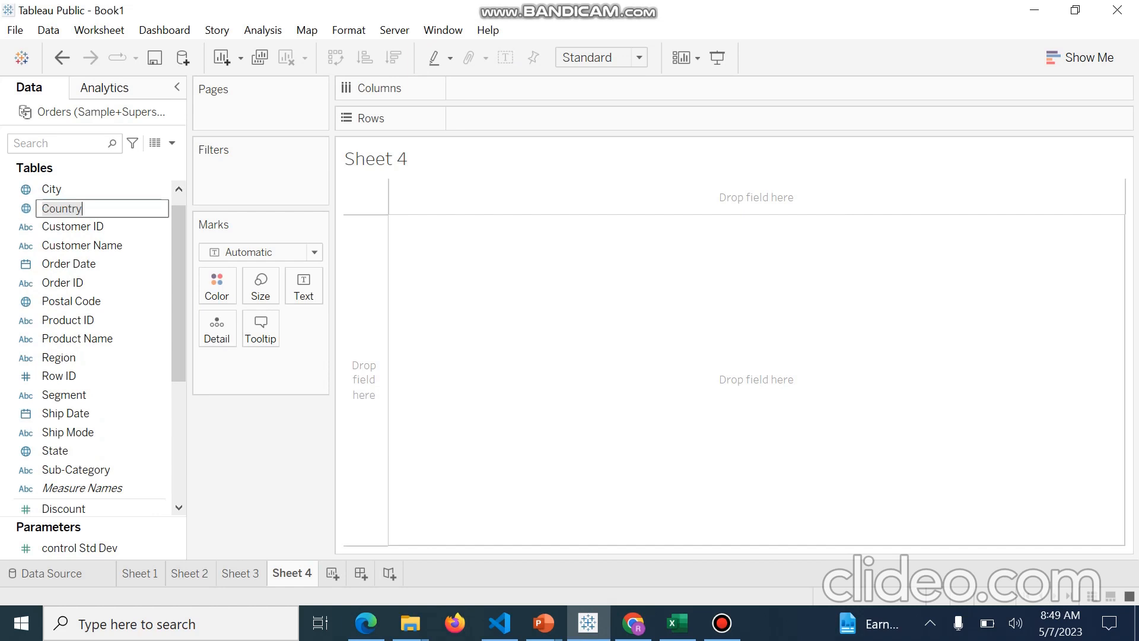
key(Return)
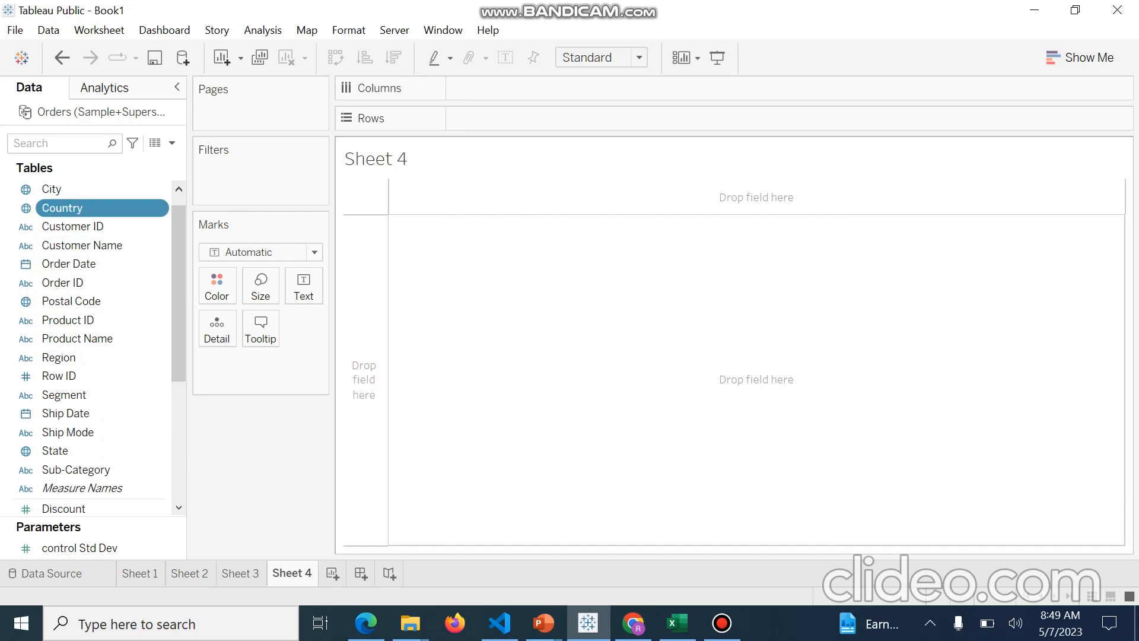
drag(67, 208, 593, 344)
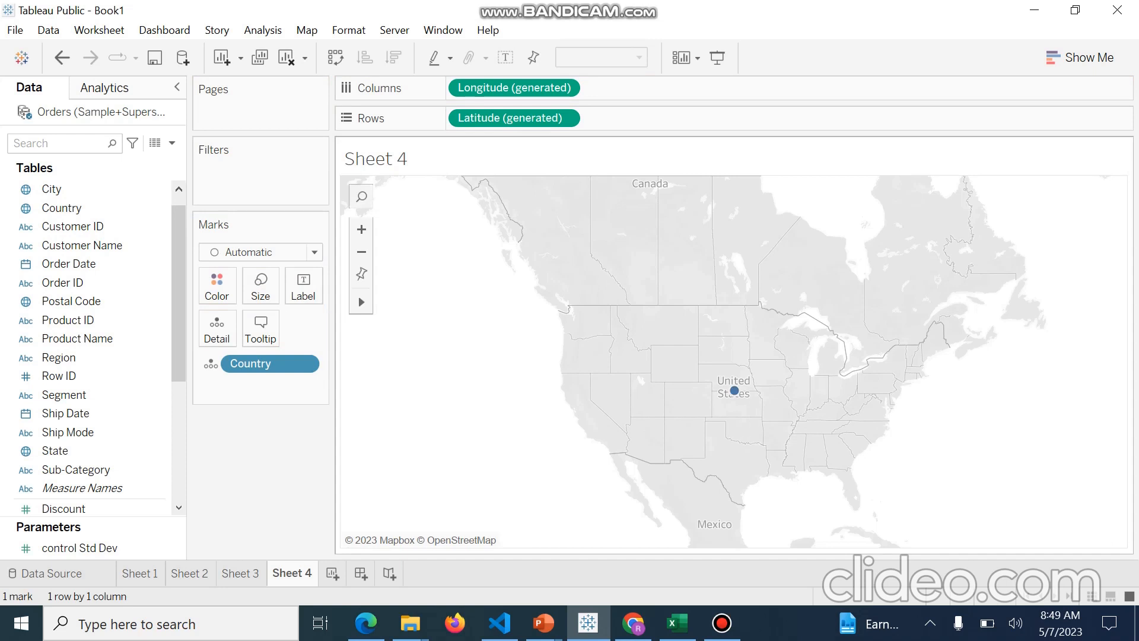
Add State to the marks detail so the map shows one mark per state
click(71, 451)
drag(71, 451, 669, 368)
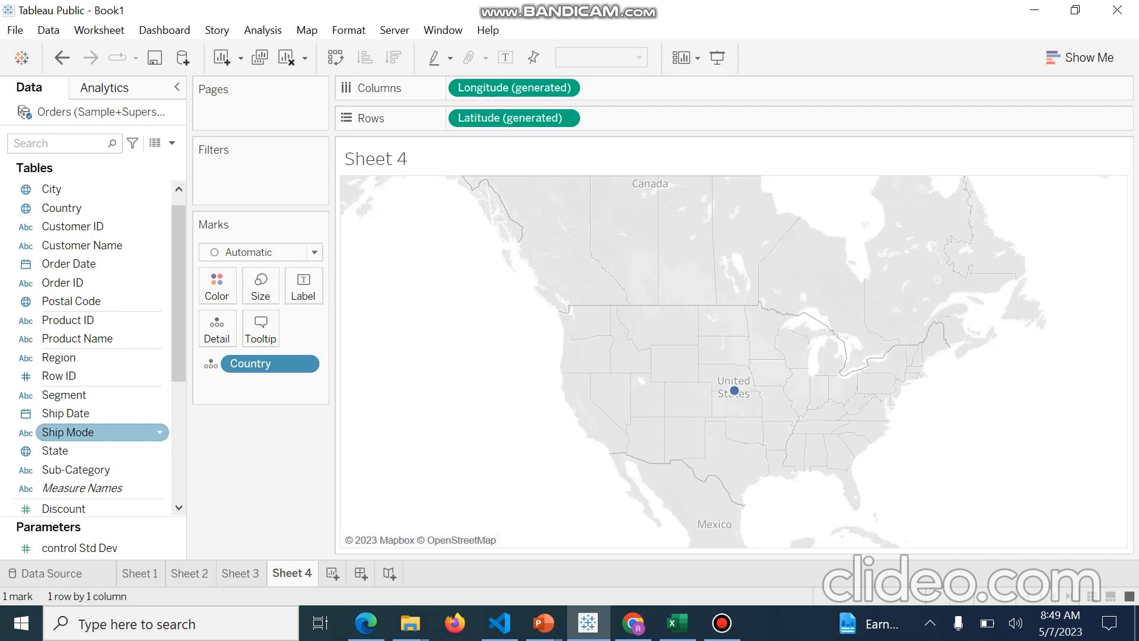
drag(71, 451, 617, 364)
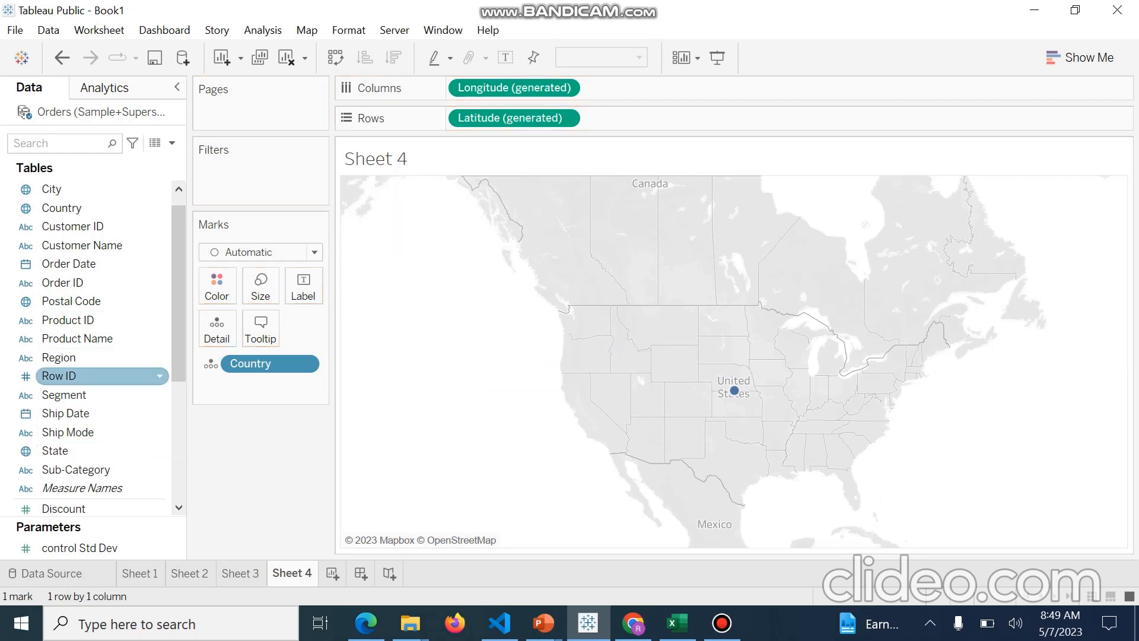
drag(56, 451, 387, 434)
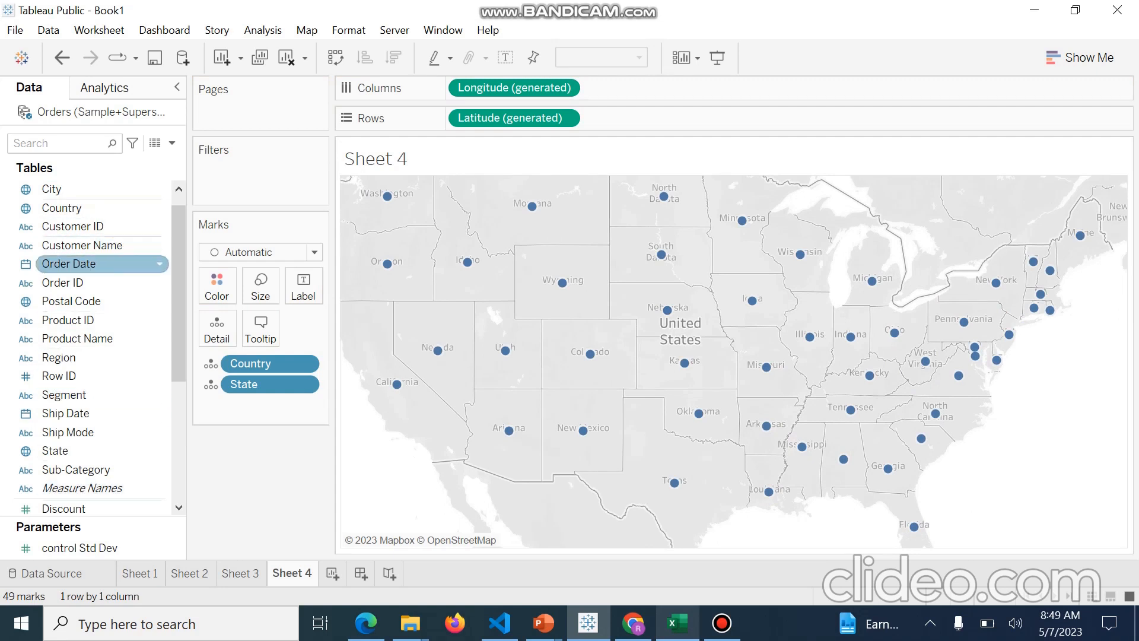
Size the state marks by Sales and enlarge the overall mark size with the size slider
scroll(89, 320, down, 3)
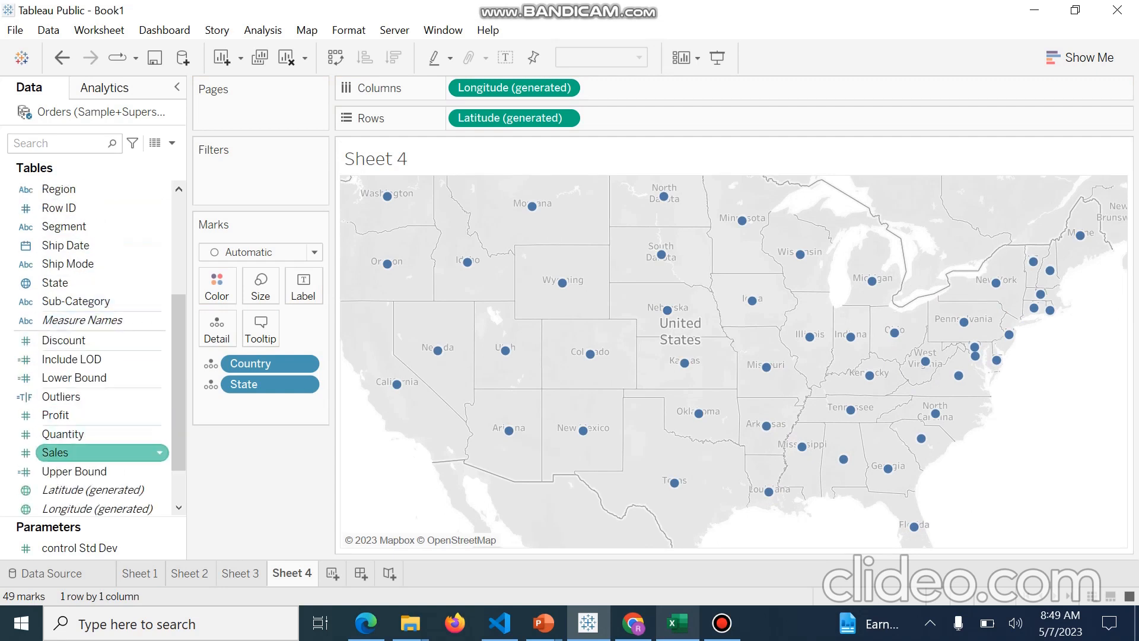
drag(101, 452, 260, 286)
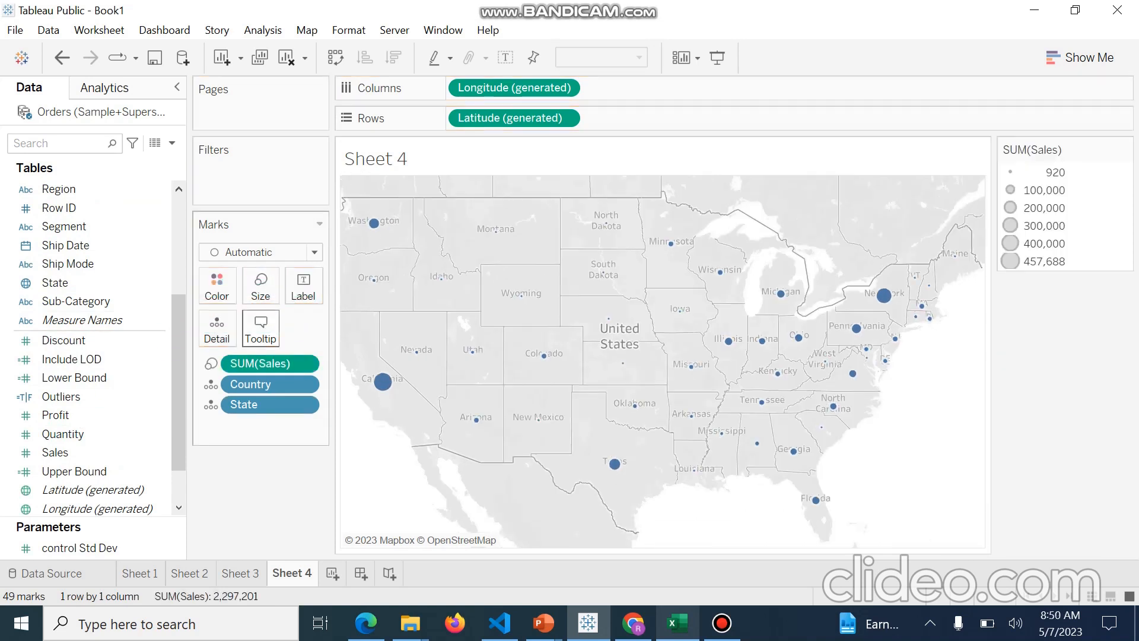
click(260, 284)
drag(293, 328, 319, 329)
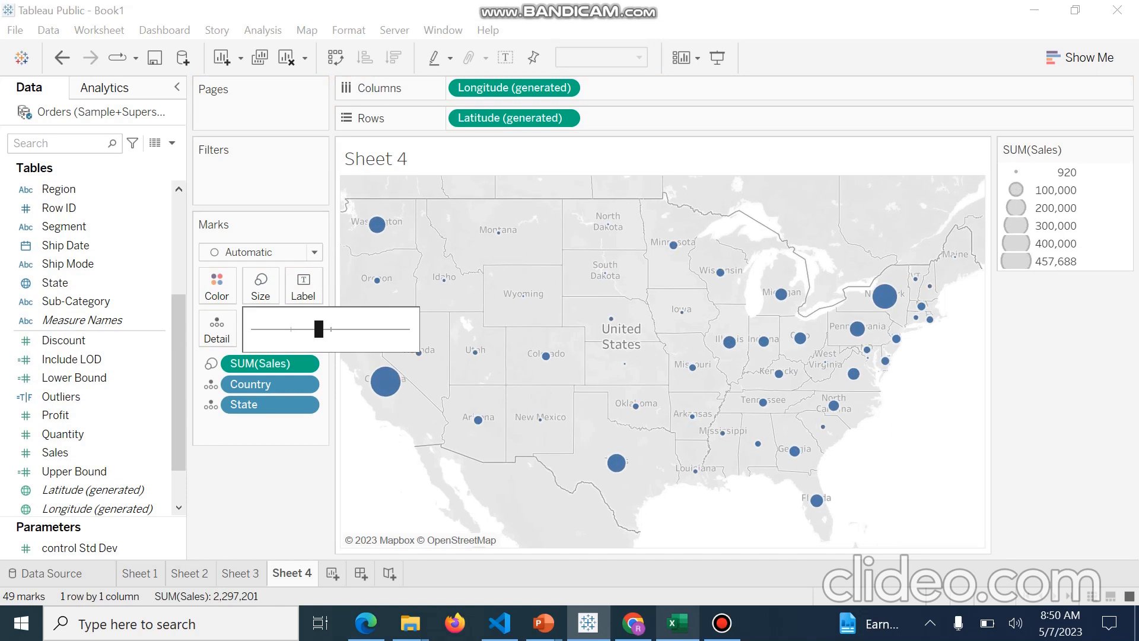
drag(319, 329, 338, 329)
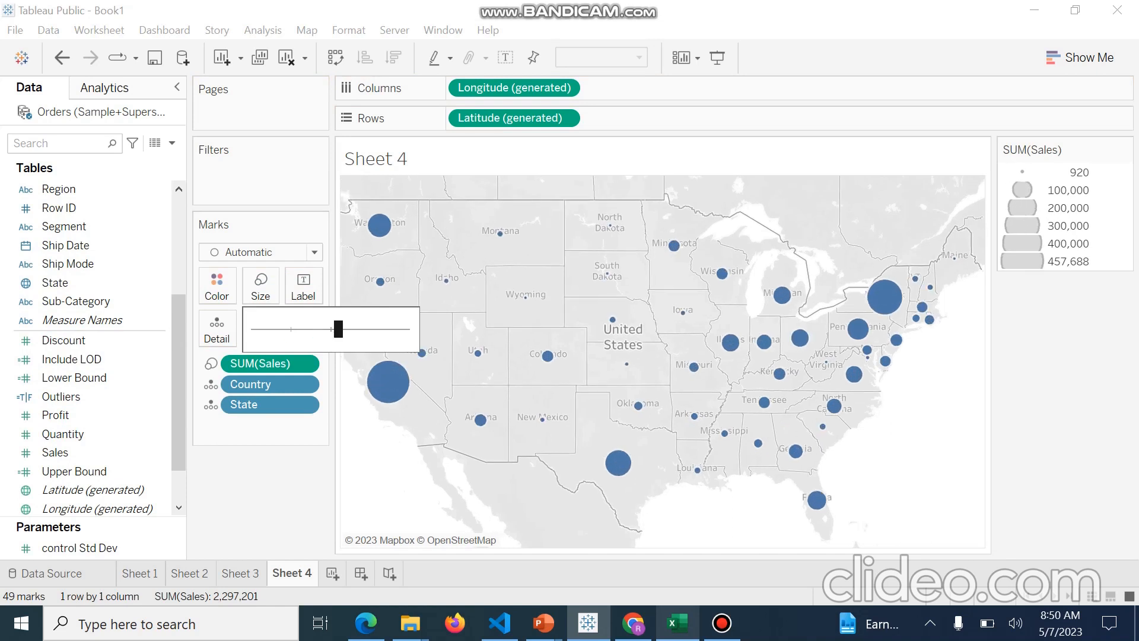
key(Escape)
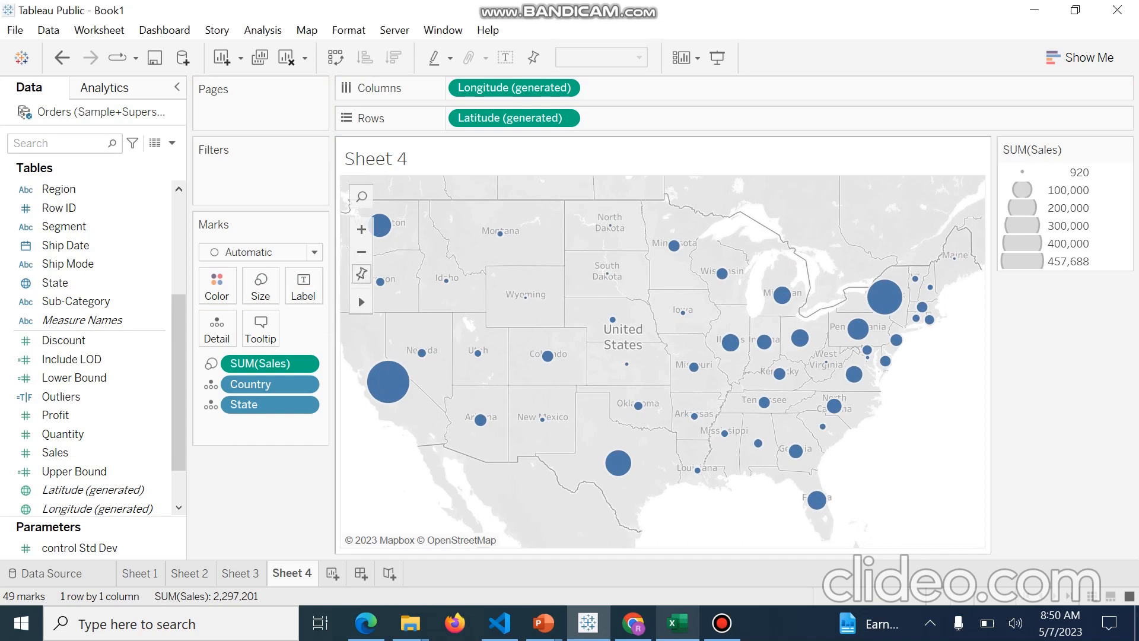
Replace the sheet title with the text "Average sales per city"
click(362, 251)
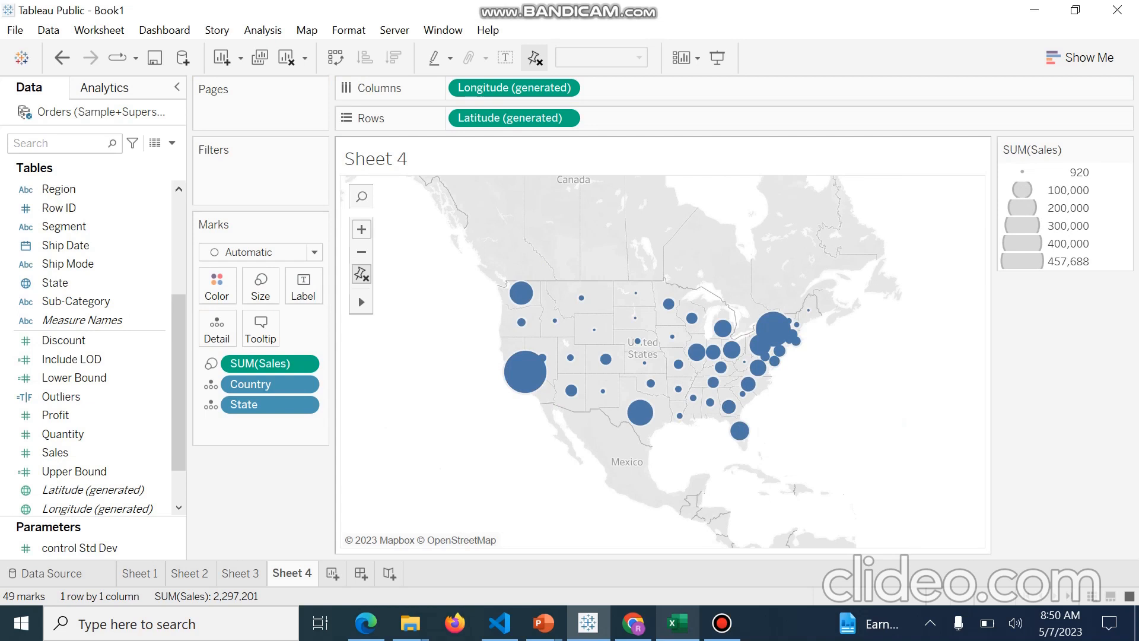
click(362, 229)
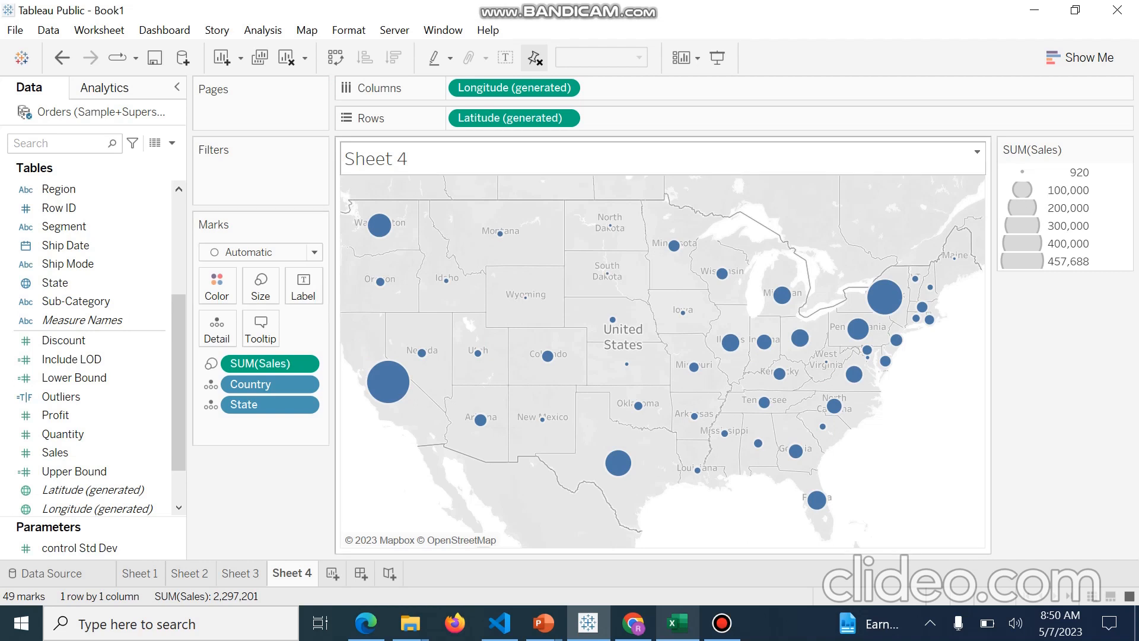
right_click(393, 157)
click(445, 168)
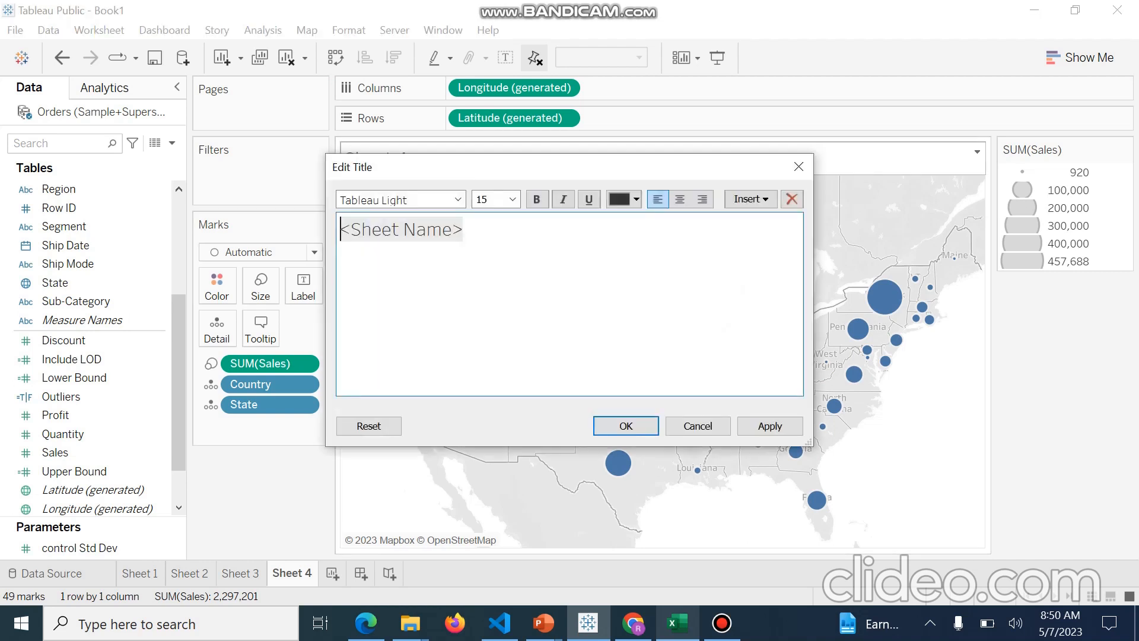
text(Average sales per cir)
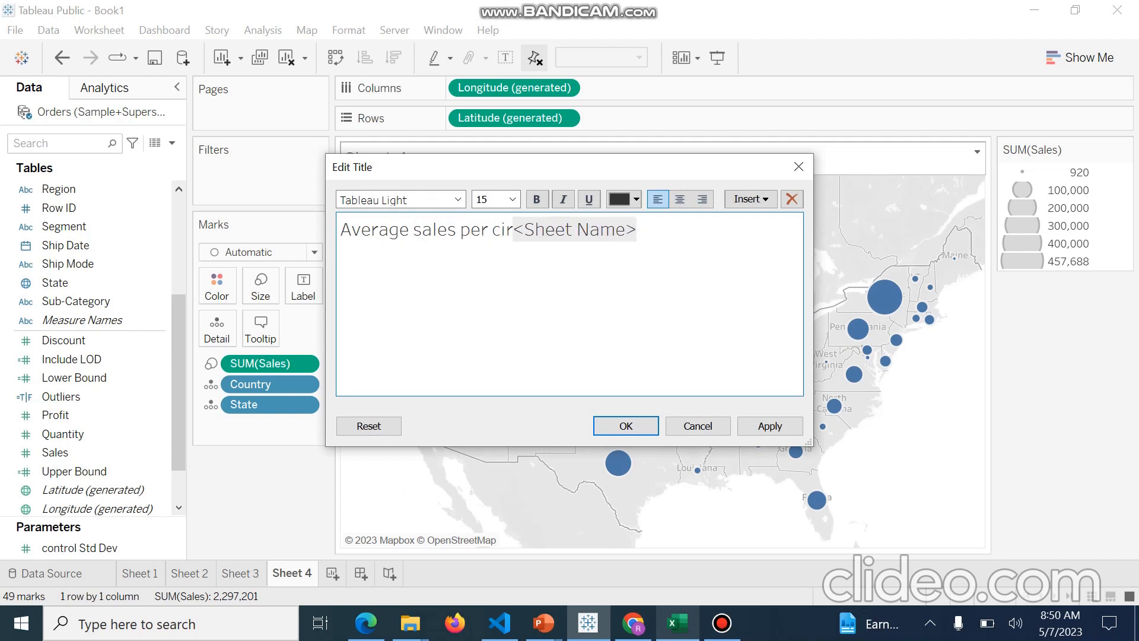
key(BackSpace)
text(ty)
key(Delete)
key(Delete)
key(Delete)
key(Delete)
key(Delete)
key(Delete)
key(Delete)
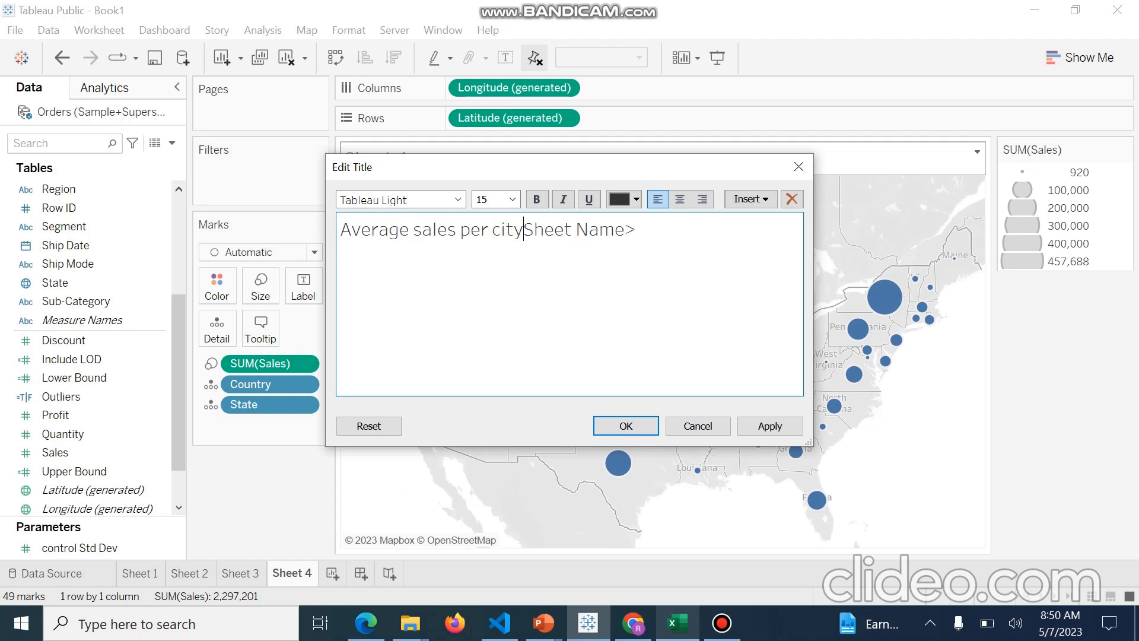
key(Delete)
key(Delete)
key(Delete)
key(Delete)
key(Delete)
Center-align the title text and confirm the title edit
key(ctrl+i)
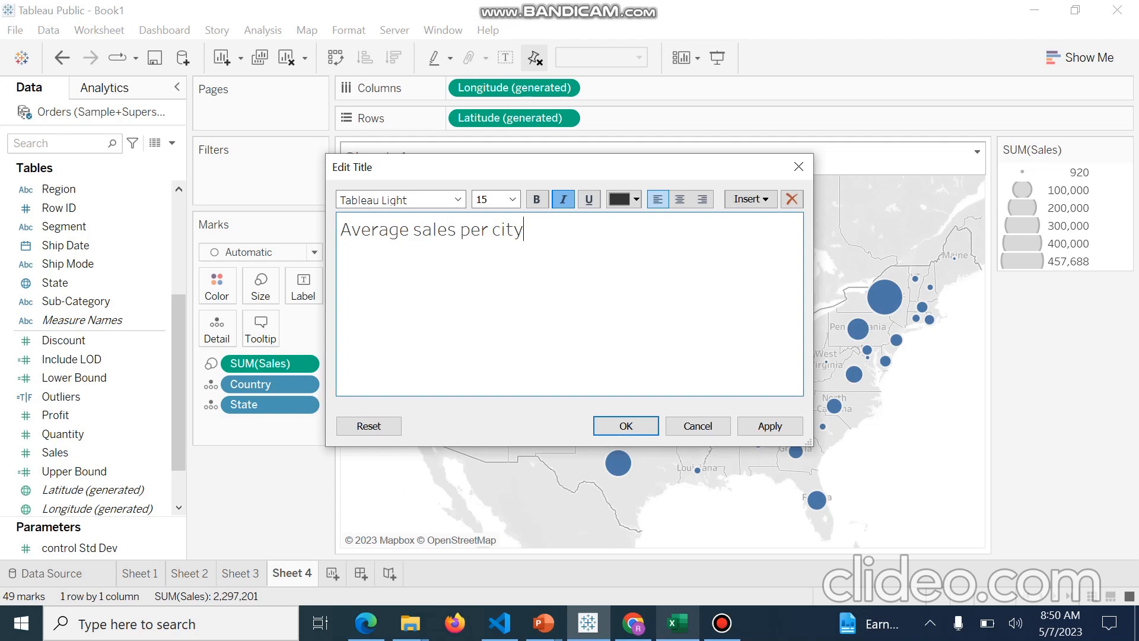
key(ctrl+b)
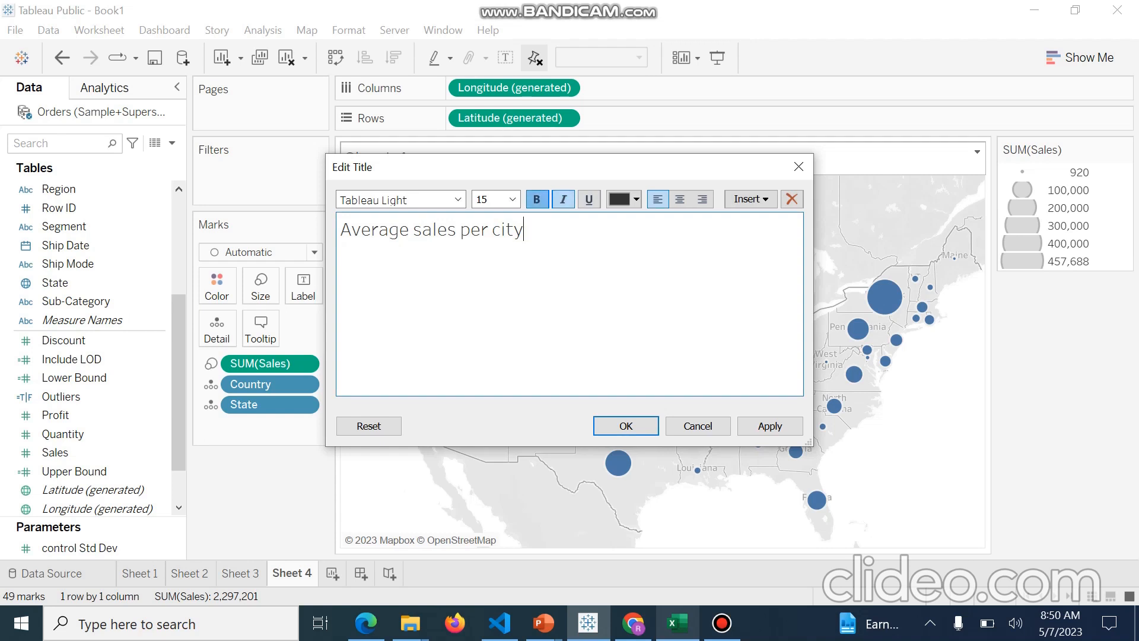
key(ctrl+e)
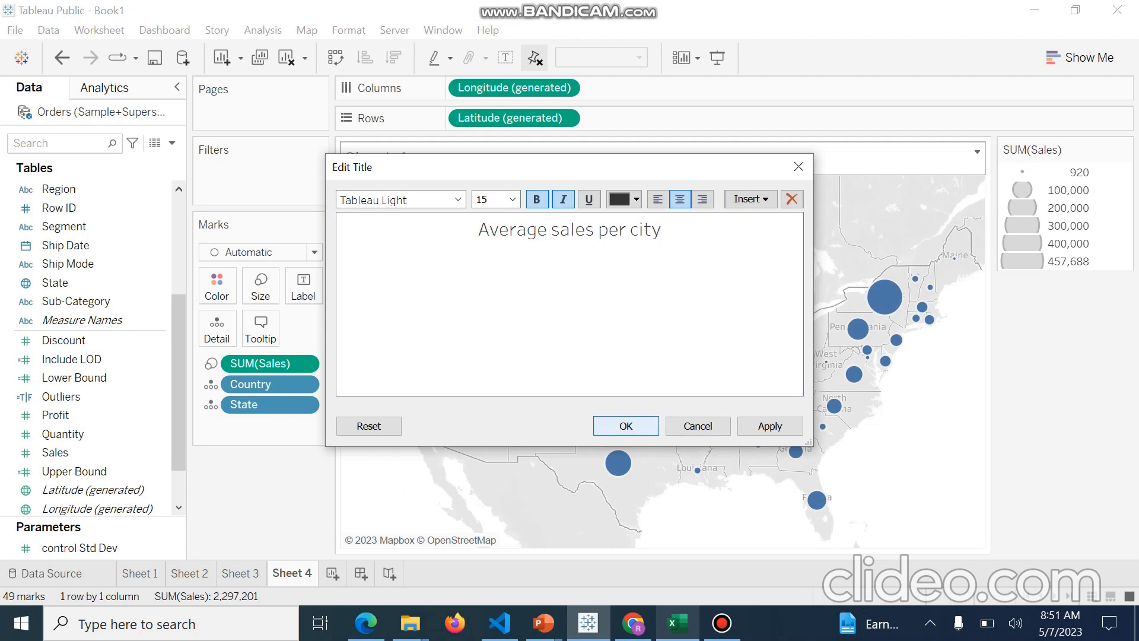
key(Return)
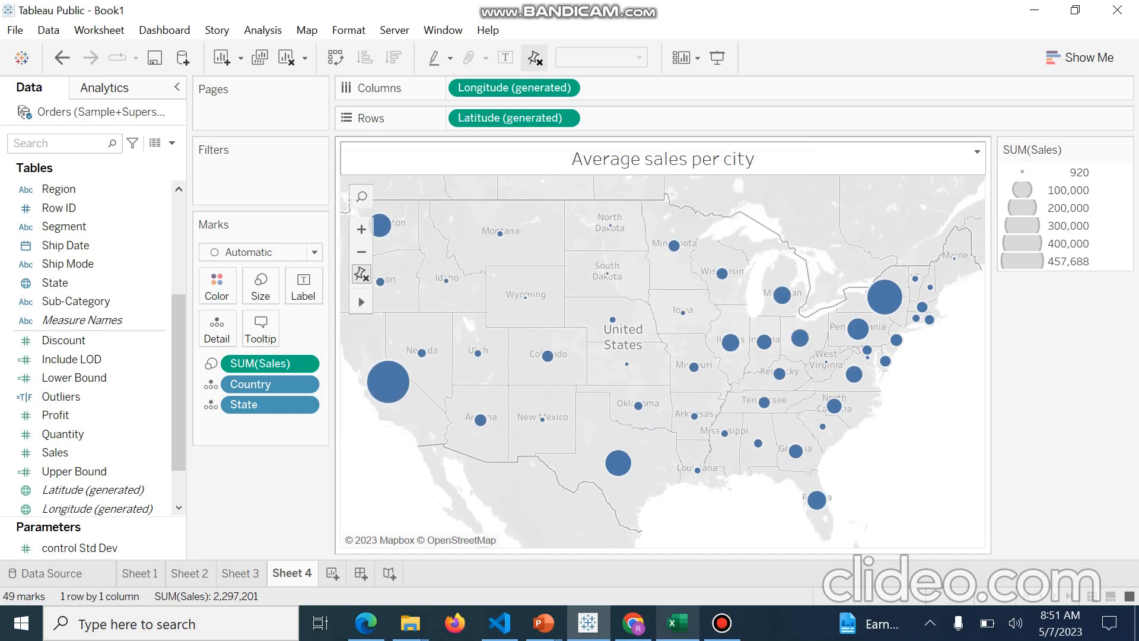
Change the aggregation of the Sales size field to Average
mouse_move(500, 233)
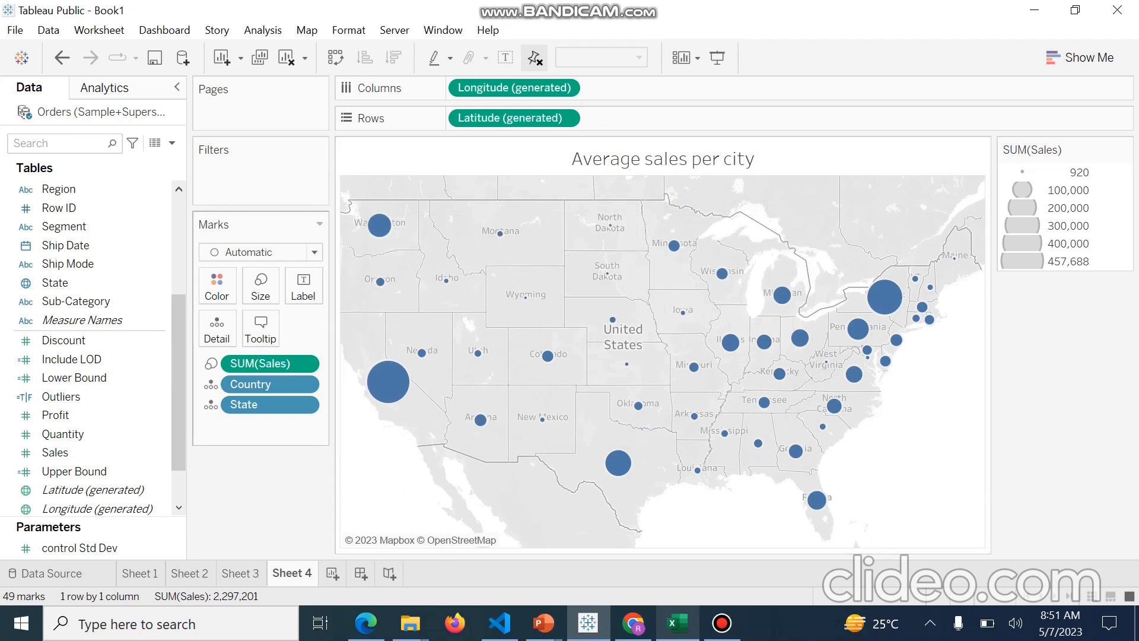
click(312, 363)
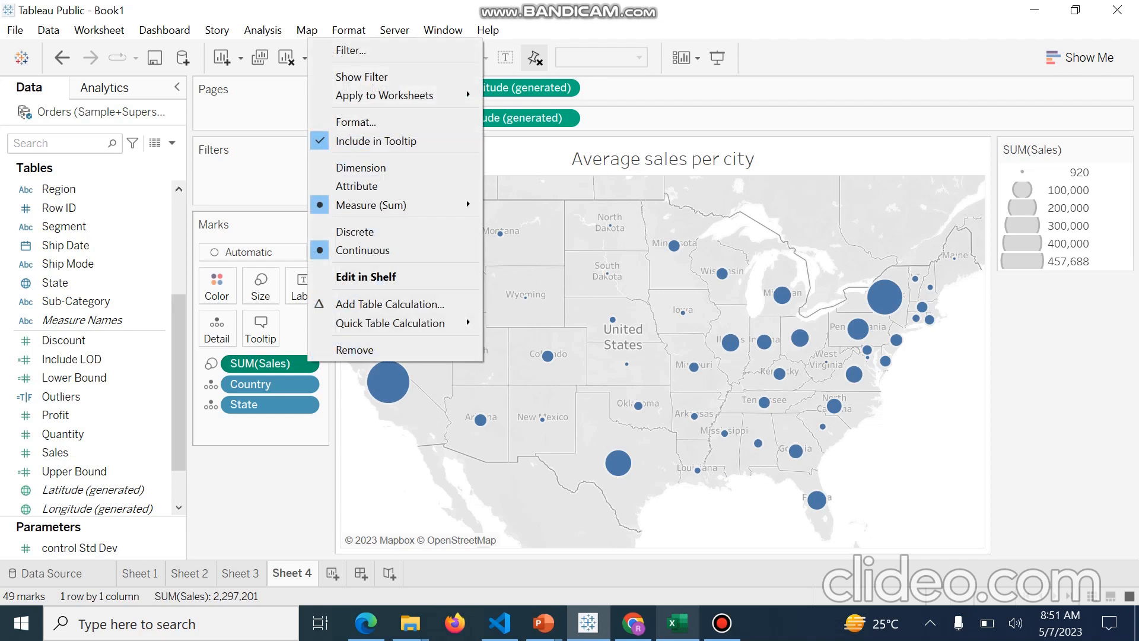
mouse_move(394, 205)
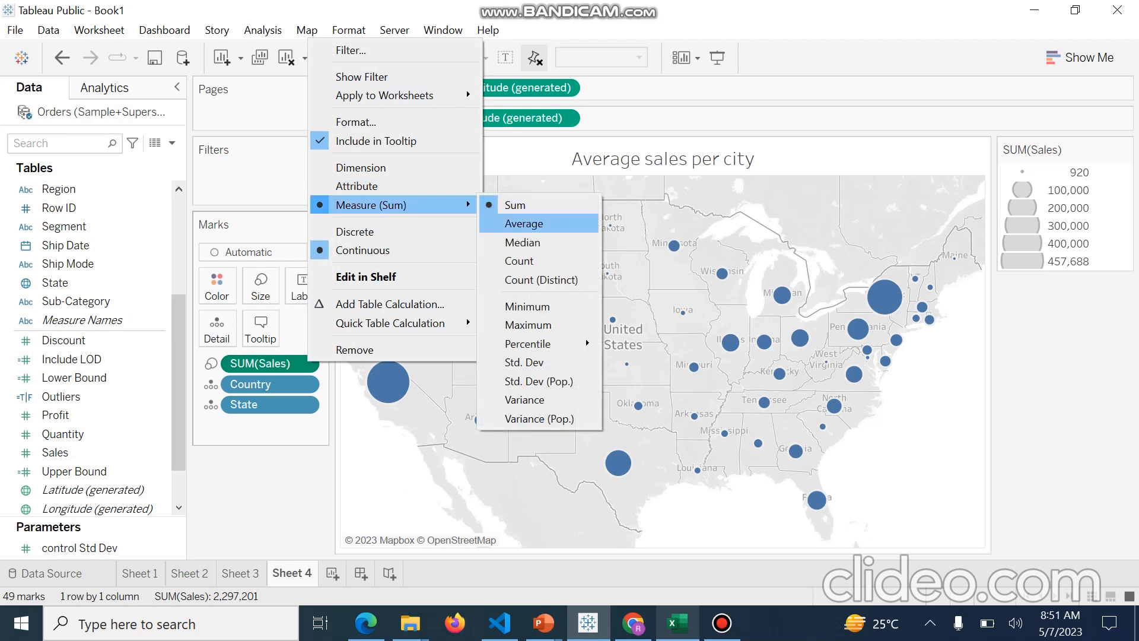
click(524, 224)
mouse_move(500, 234)
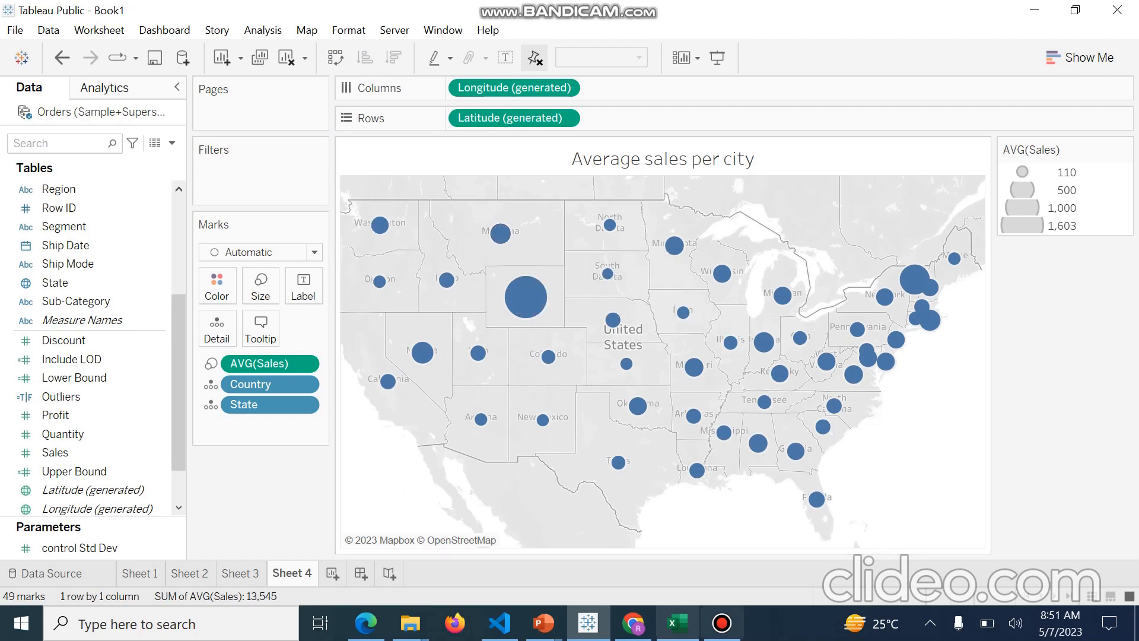
Switch to the Sample+Superstore workbook in Excel and filter the Orders sheet's State column to Montana
mouse_move(677, 623)
click(678, 549)
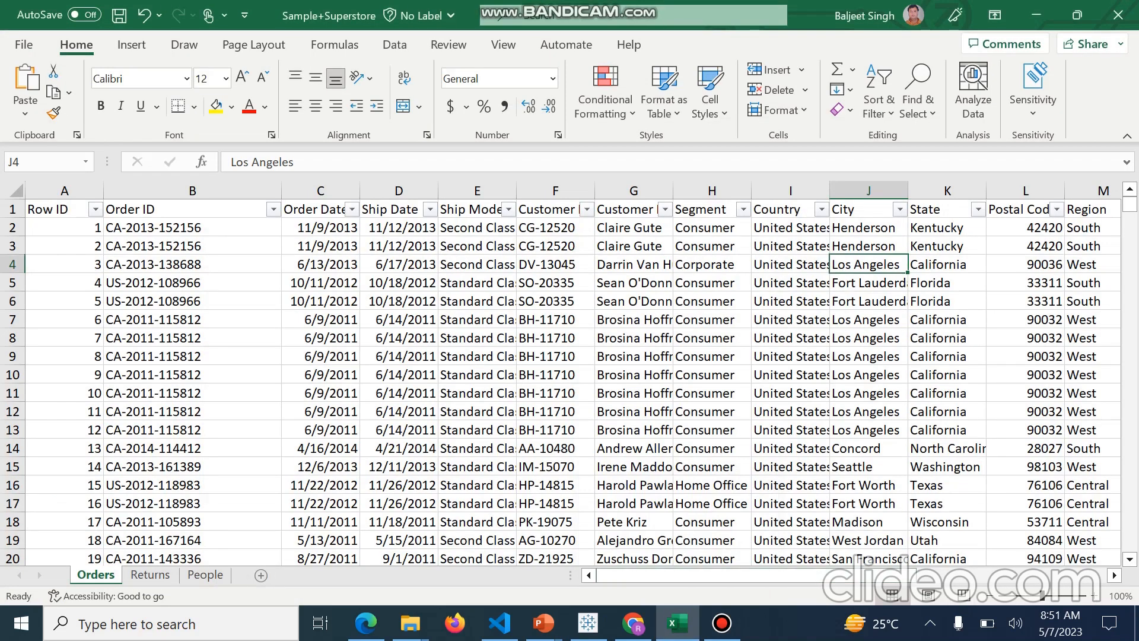
click(978, 209)
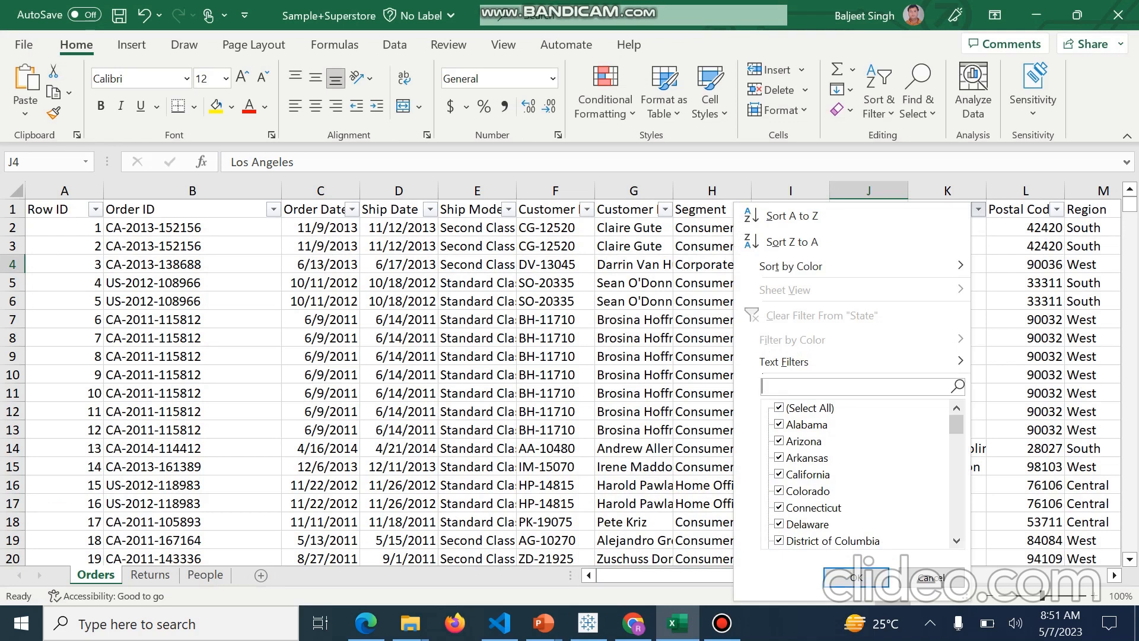
text(Mo)
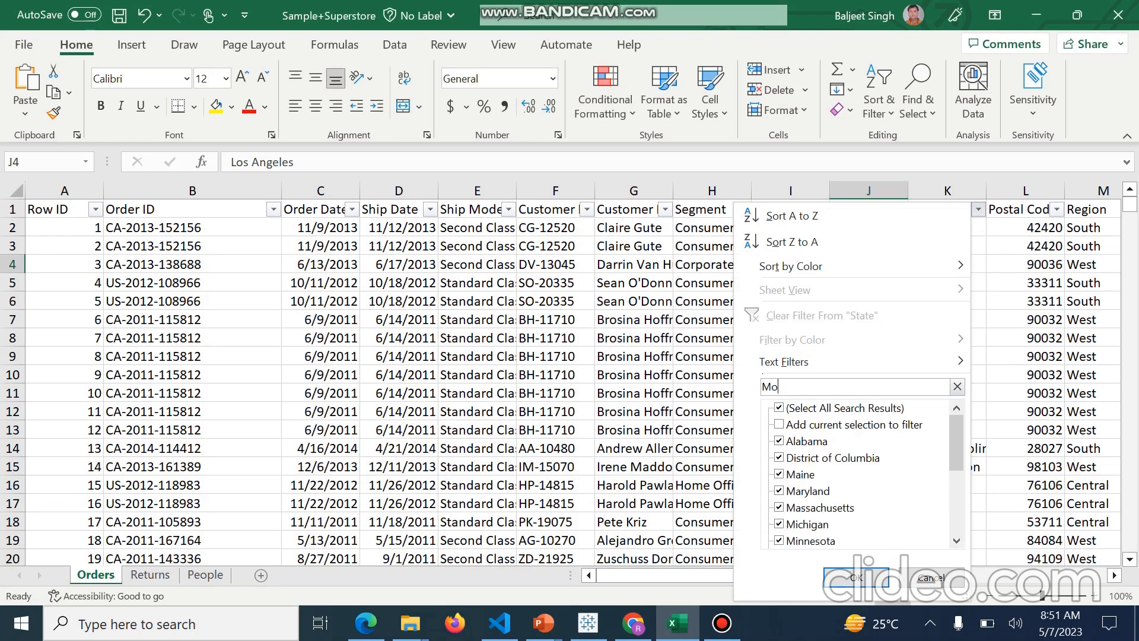
text(nta)
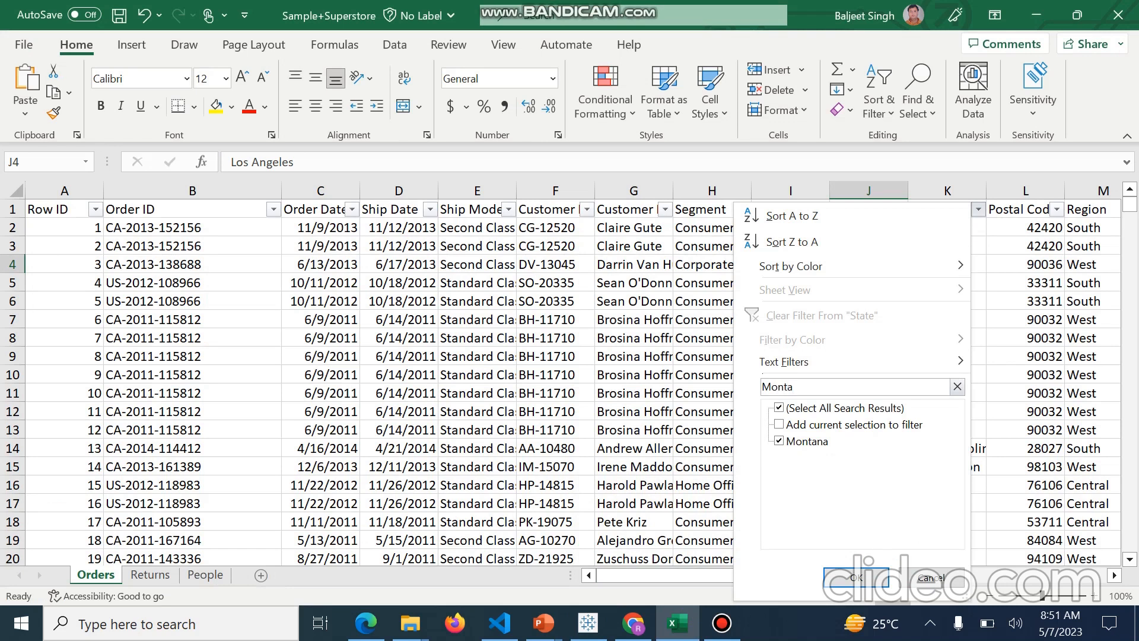
text(na)
click(857, 577)
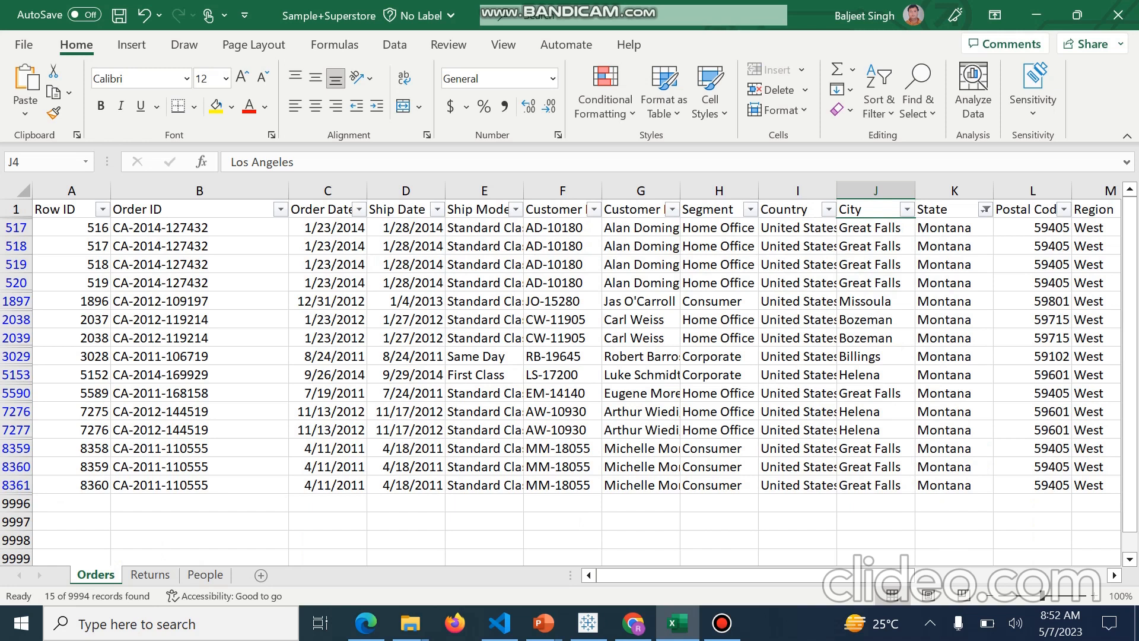
Select Montana's Sales values and compare their average with Montana's mark tooltip on the Tableau map
key(Right)
key(Right)
key(Right)
key(Right)
key(Right)
key(Right)
key(Right)
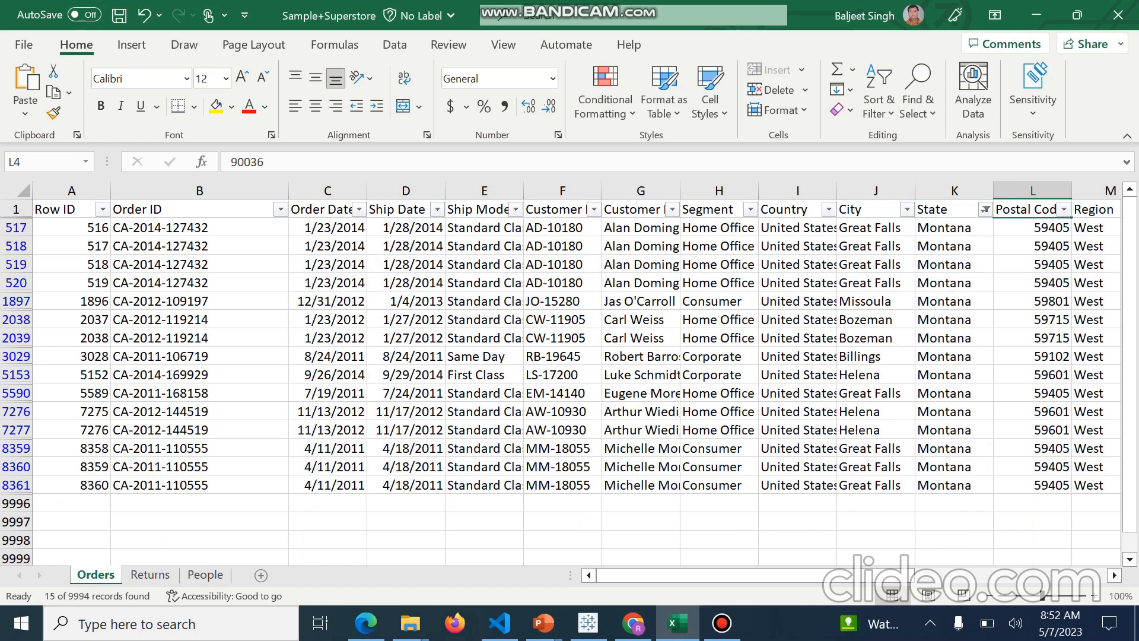
key(Right)
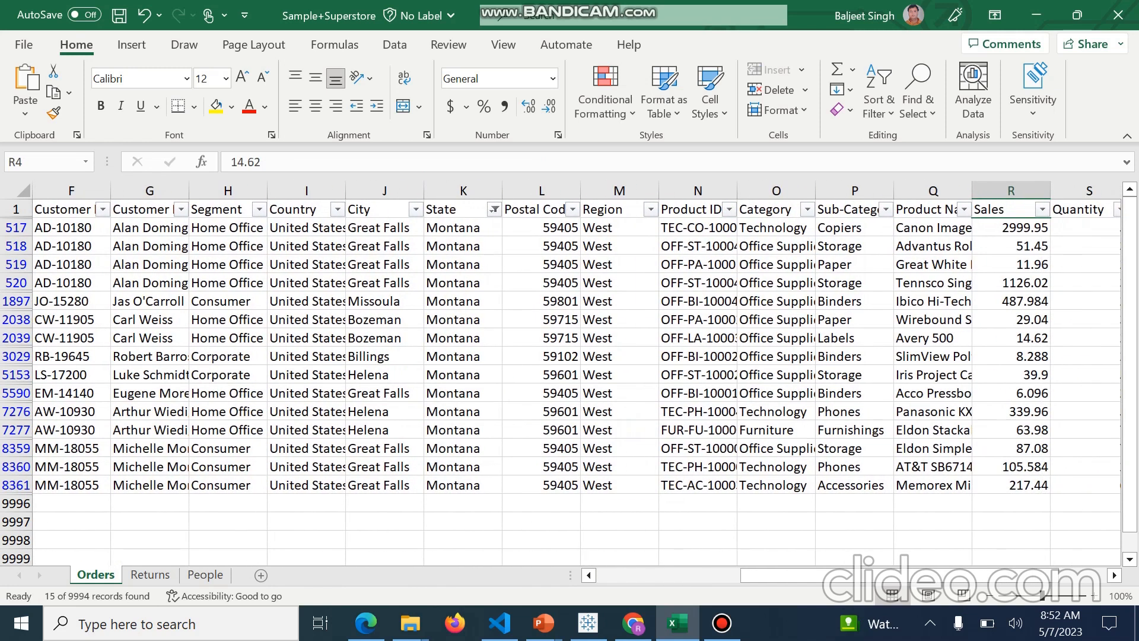
key(Down)
key(shift+Down)
key(shift+Down)
key(shift+Down)
key(shift+Down)
key(shift+Down)
key(shift+Down)
key(shift+Down)
key(shift+Down)
key(shift+Down)
key(shift+Down)
key(shift+Down)
key(shift+Down)
key(shift+Down)
key(shift+Down)
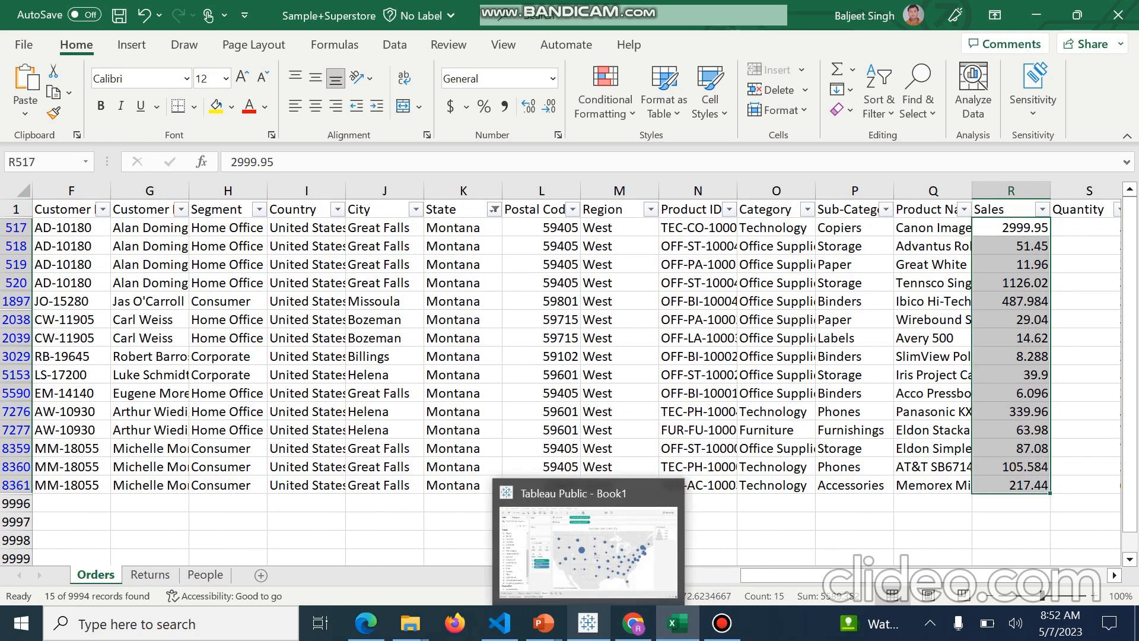
click(588, 623)
mouse_move(500, 233)
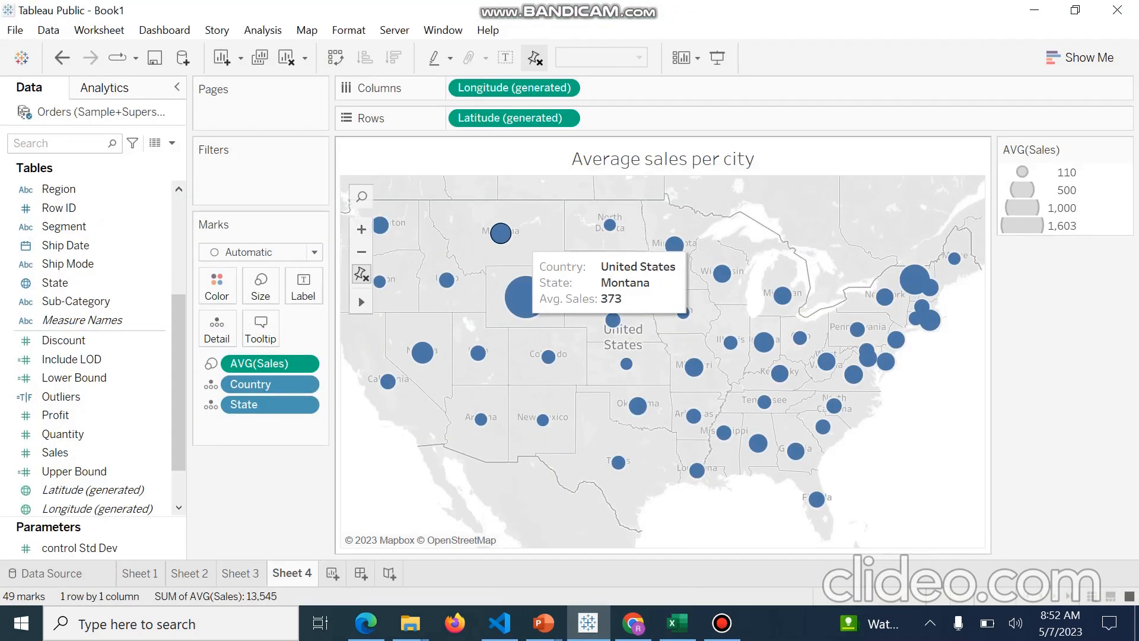
mouse_move(723, 623)
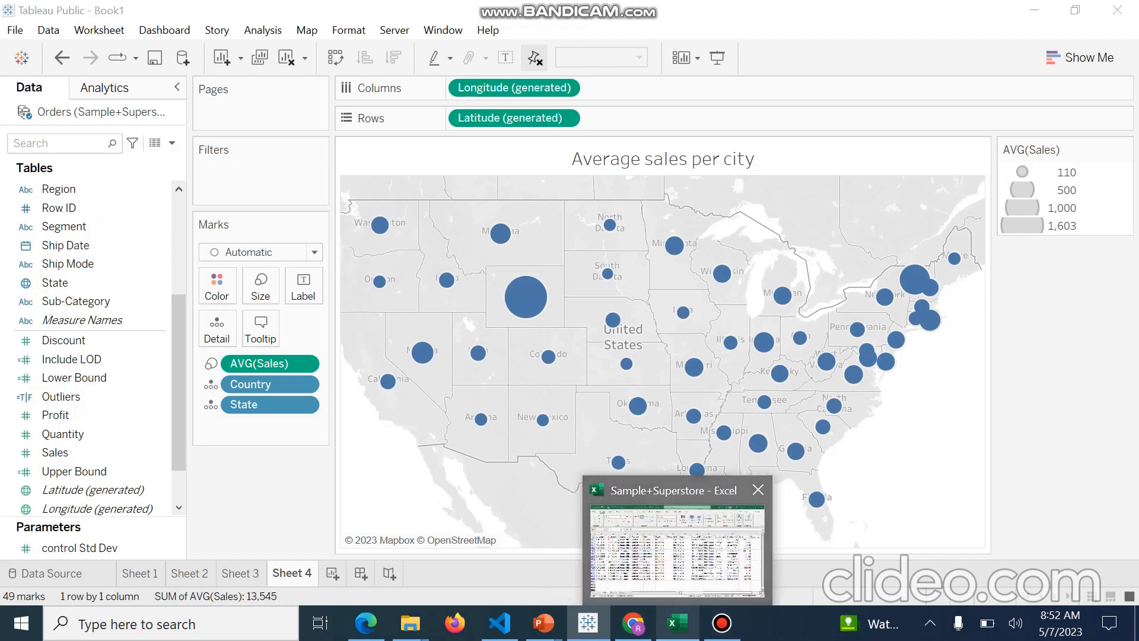
click(677, 623)
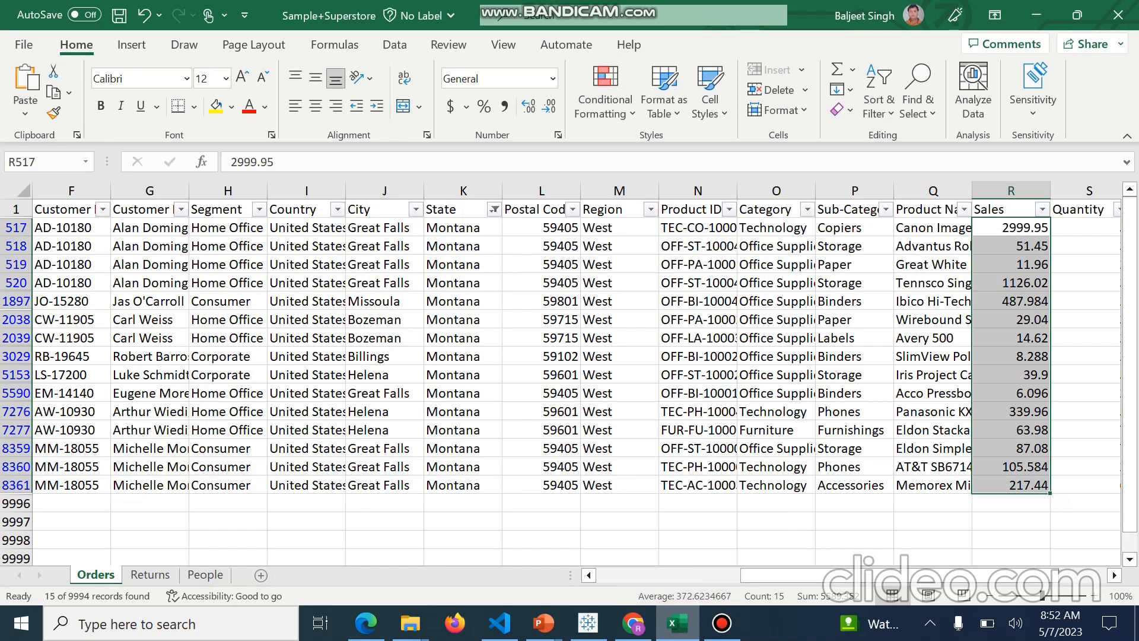
Copy Montana's Sales values into column A of a new sheet
click(1011, 228)
drag(1011, 227, 1011, 485)
key(ctrl+c)
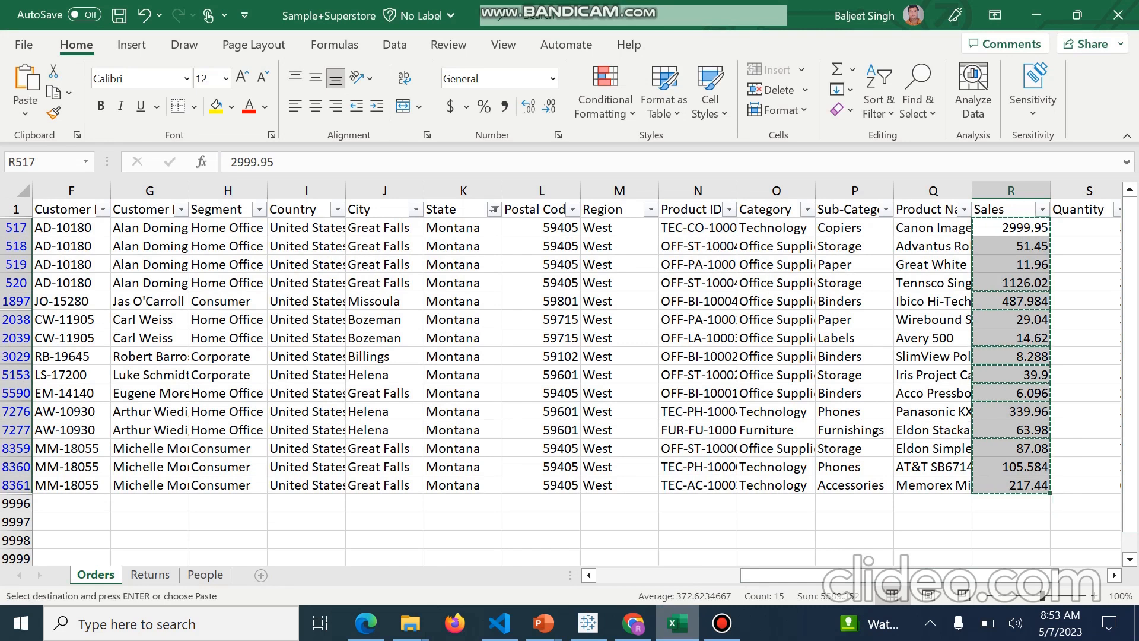
click(261, 575)
drag(56, 209, 56, 467)
key(ctrl+v)
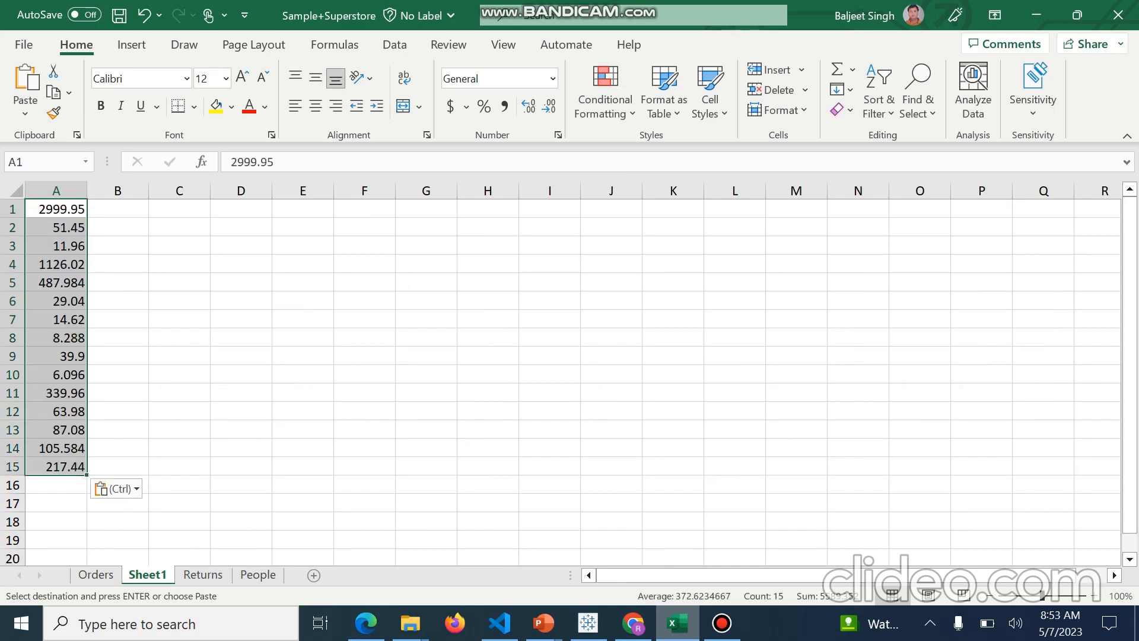
drag(57, 209, 57, 467)
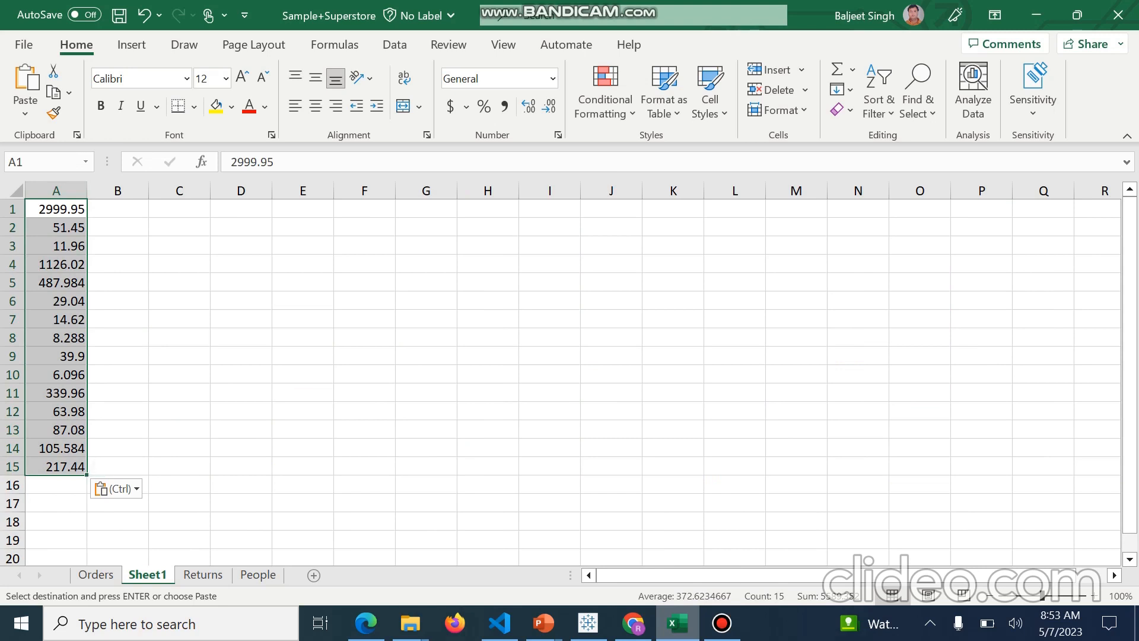
click(303, 393)
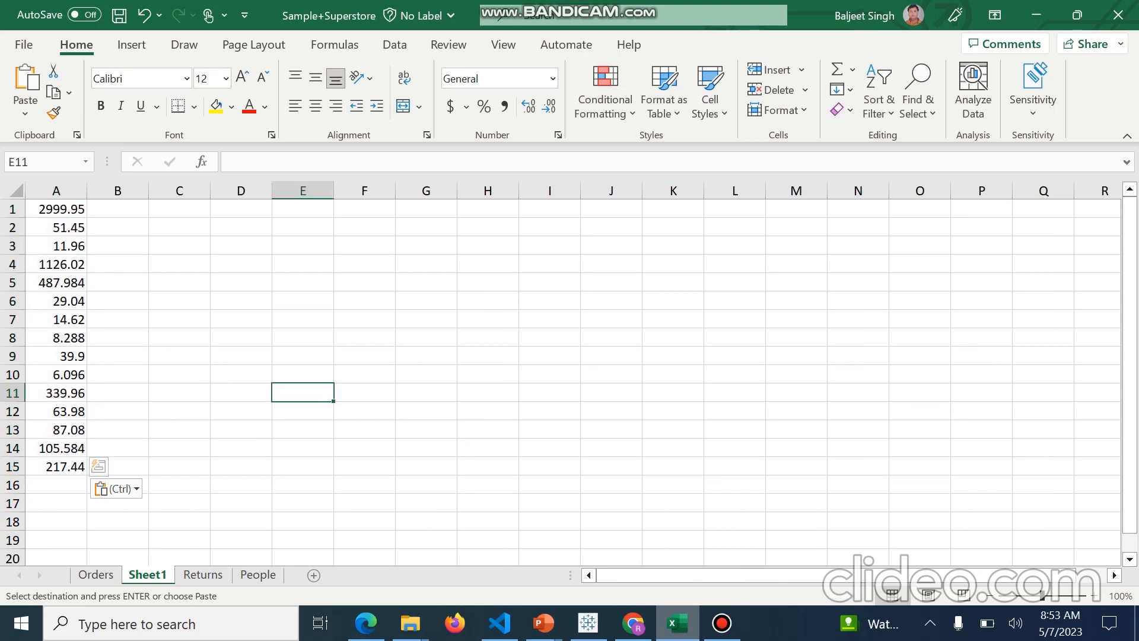
Enter a formula in B1 that sums A1:A15
drag(56, 209, 57, 486)
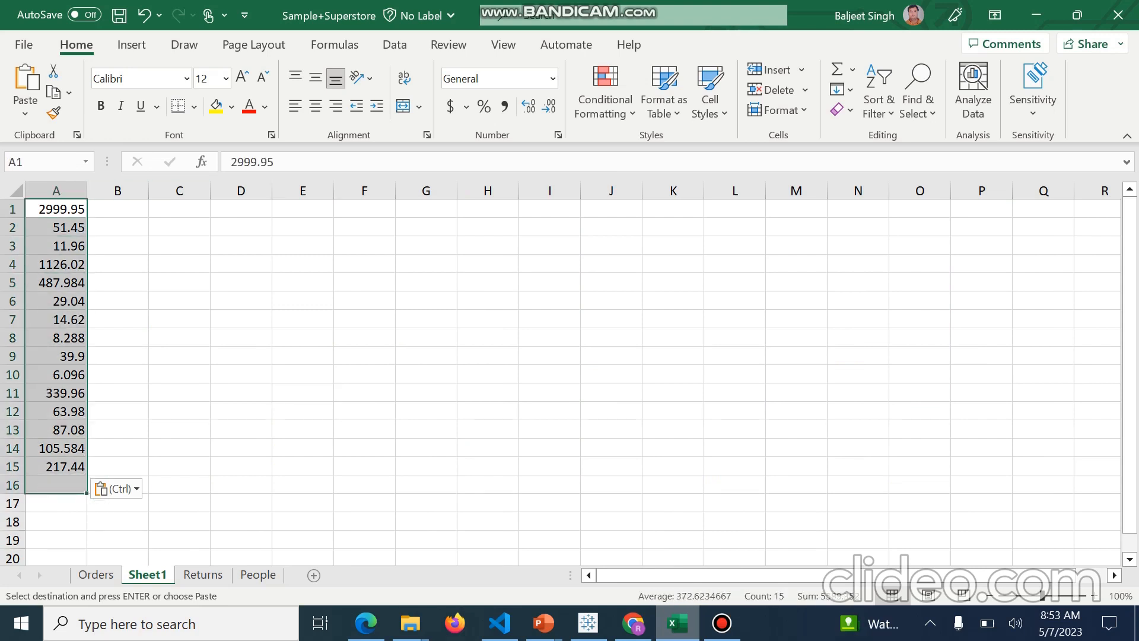
click(118, 209)
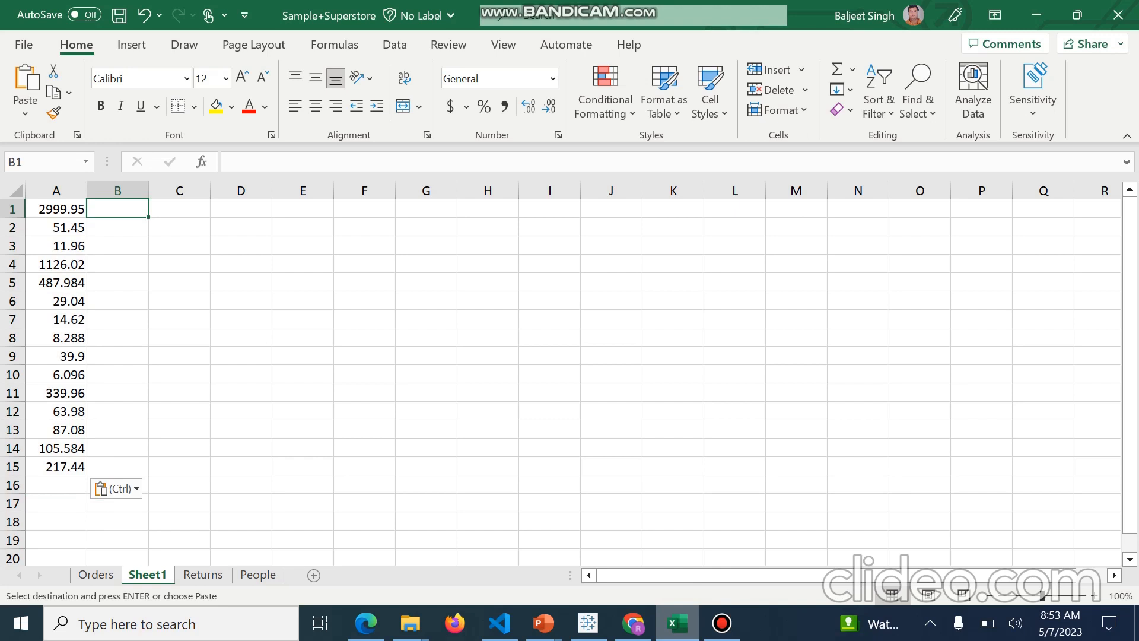
text(=)
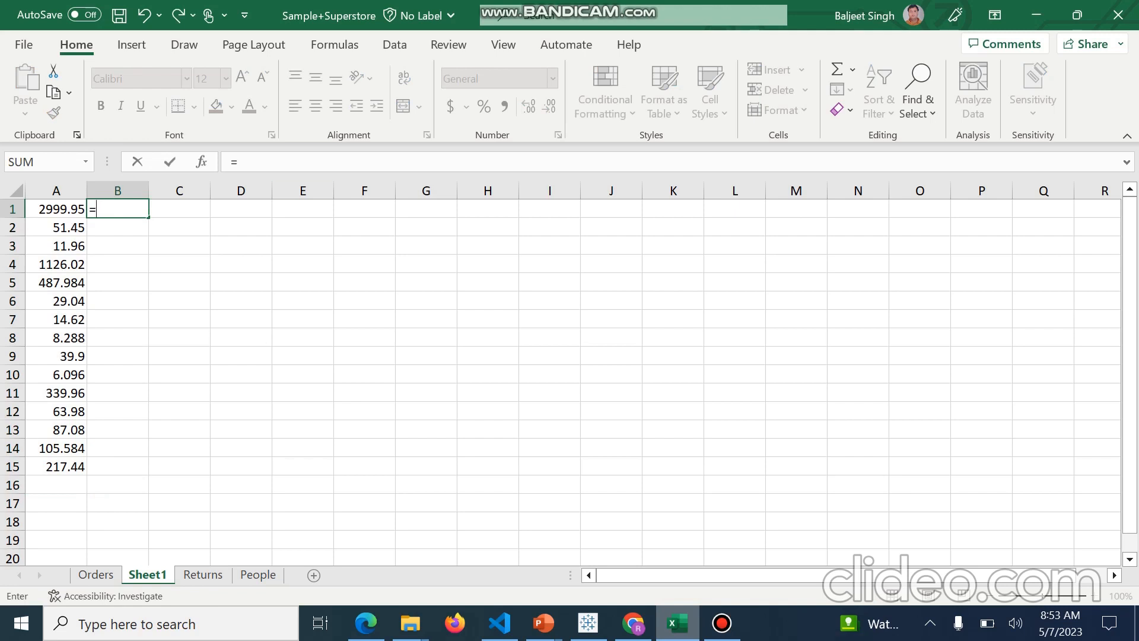
click(179, 374)
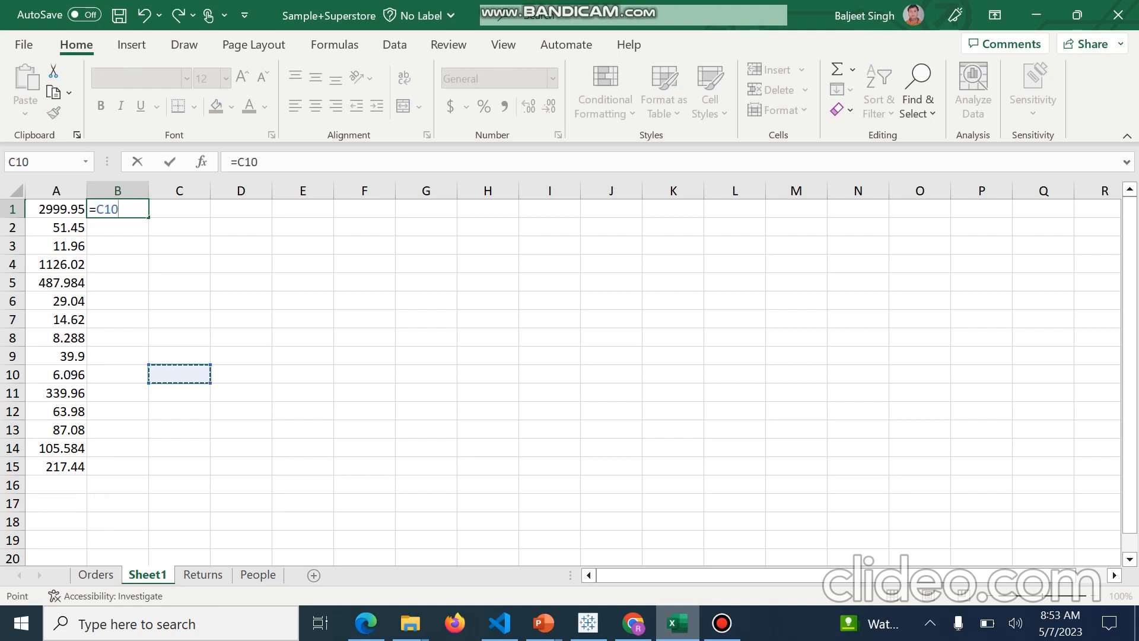
key(BackSpace)
key(BackSpace)
key(BackSpace)
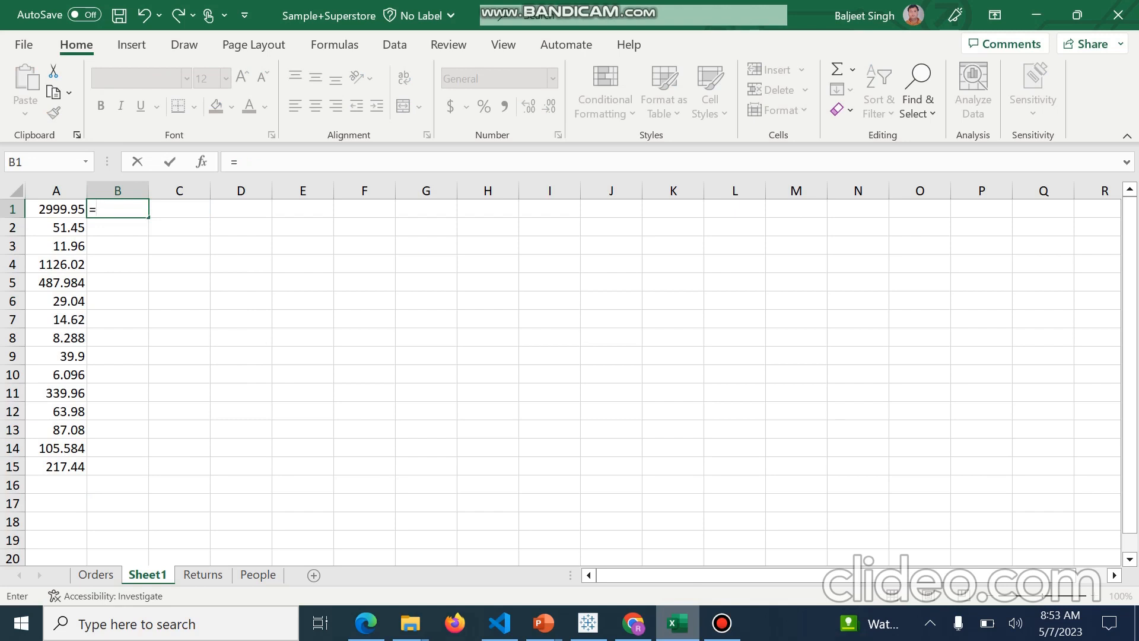
text(S)
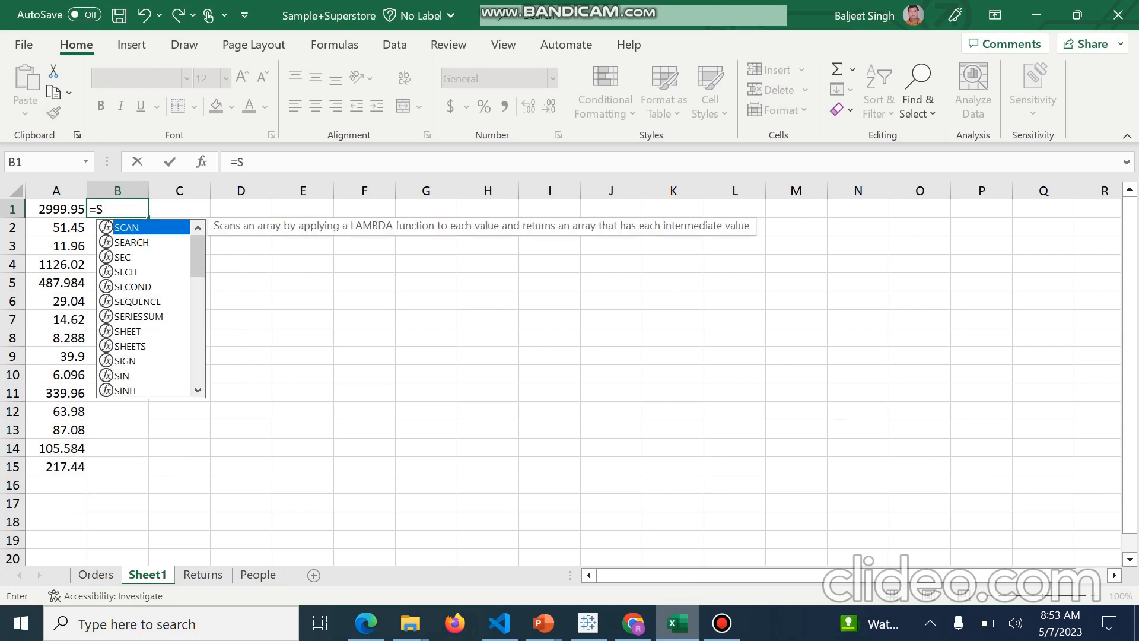
text(um)
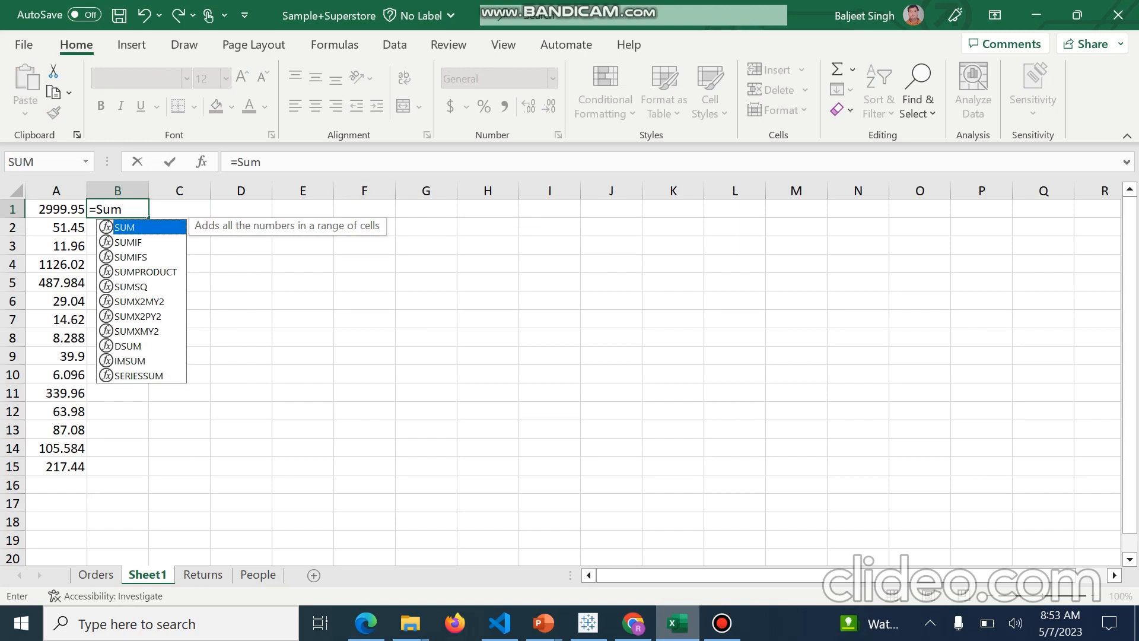
key(Tab)
drag(57, 209, 72, 468)
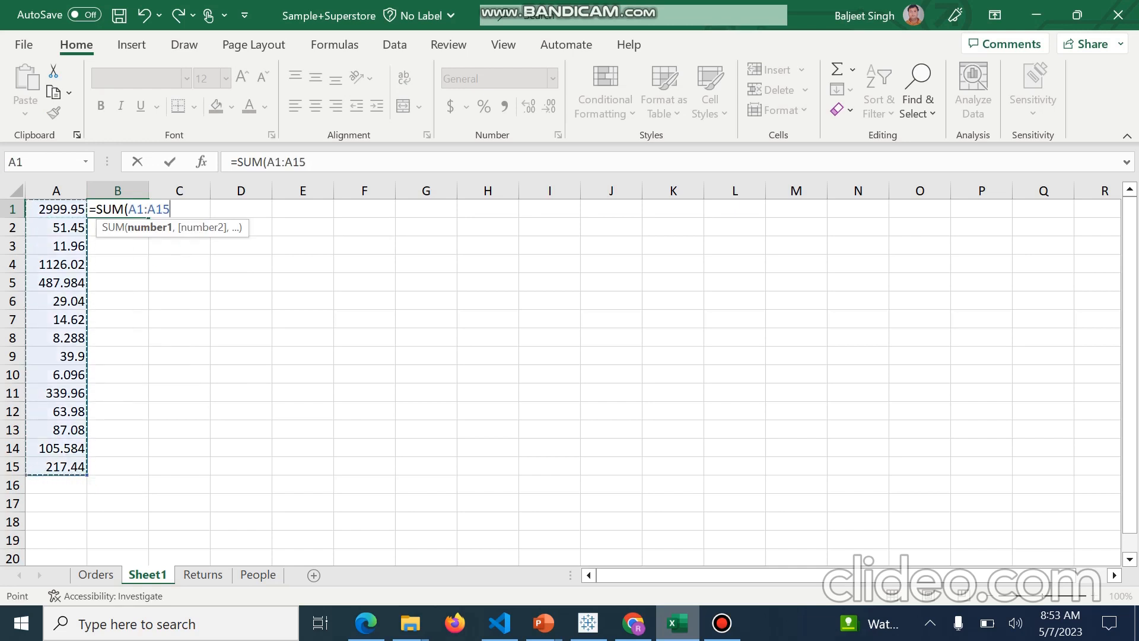
text())
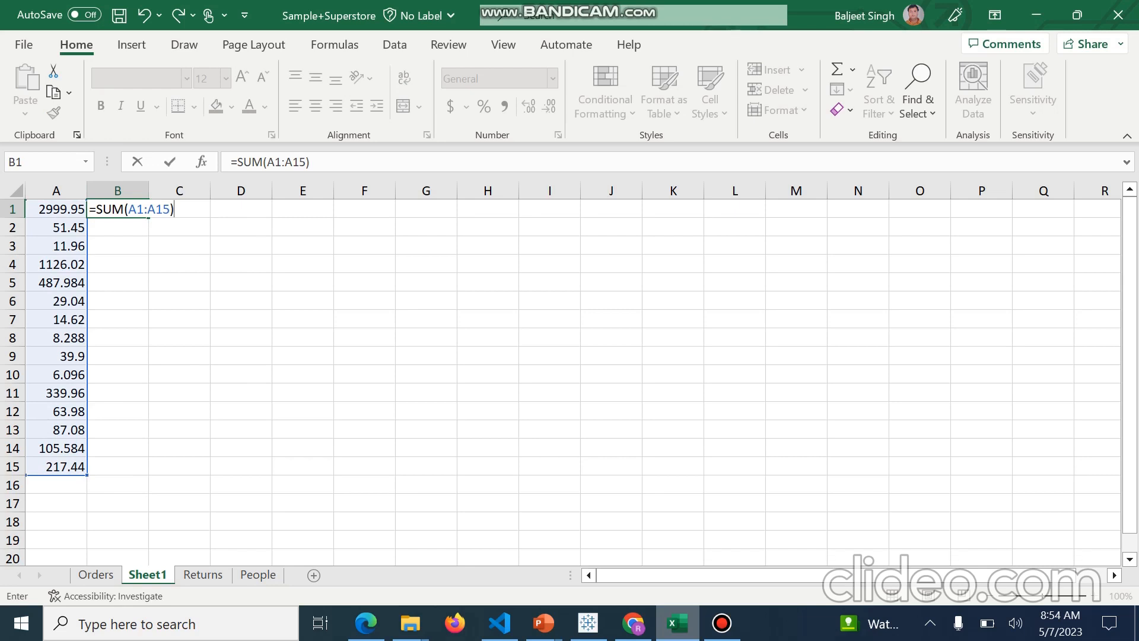
key(Return)
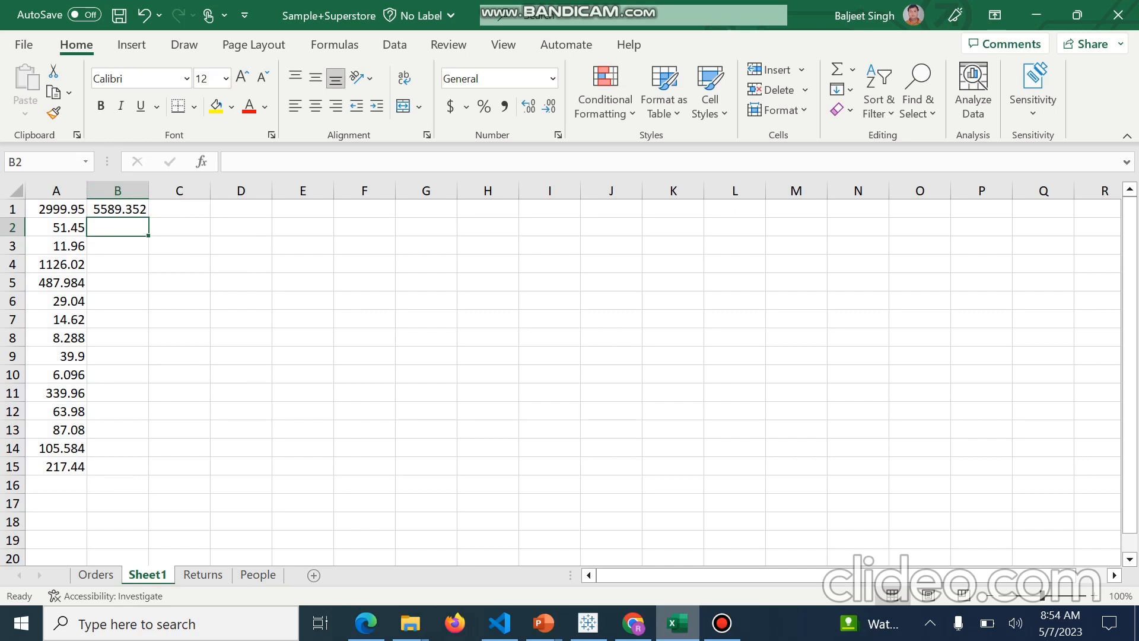
Edit B1's formula to divide the sum by 5
key(Up)
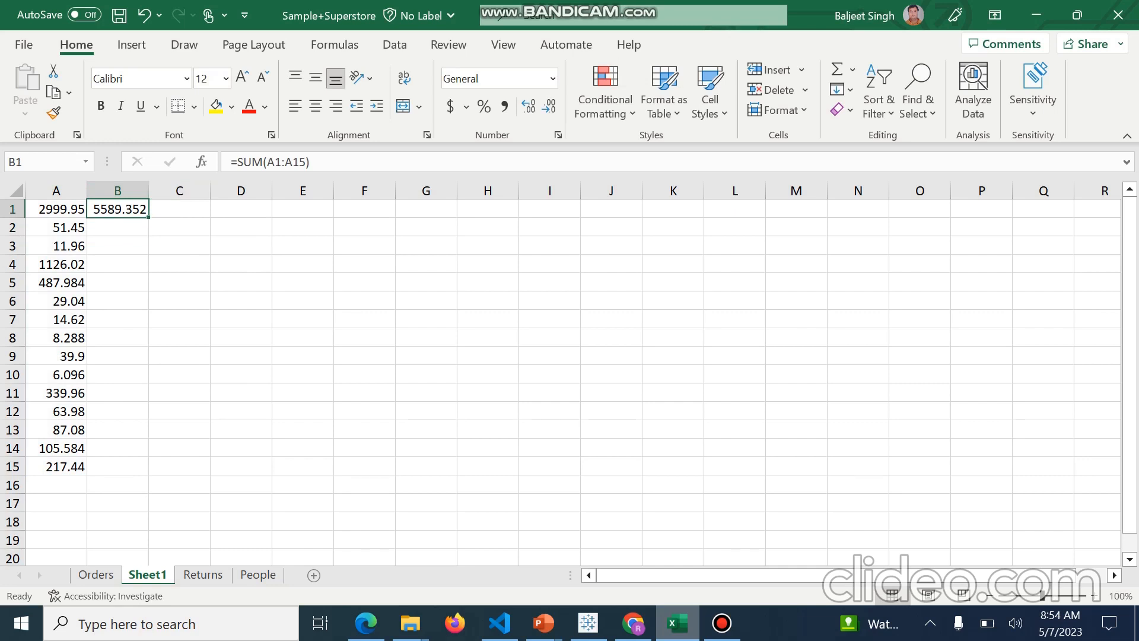
key(F2)
text(/)
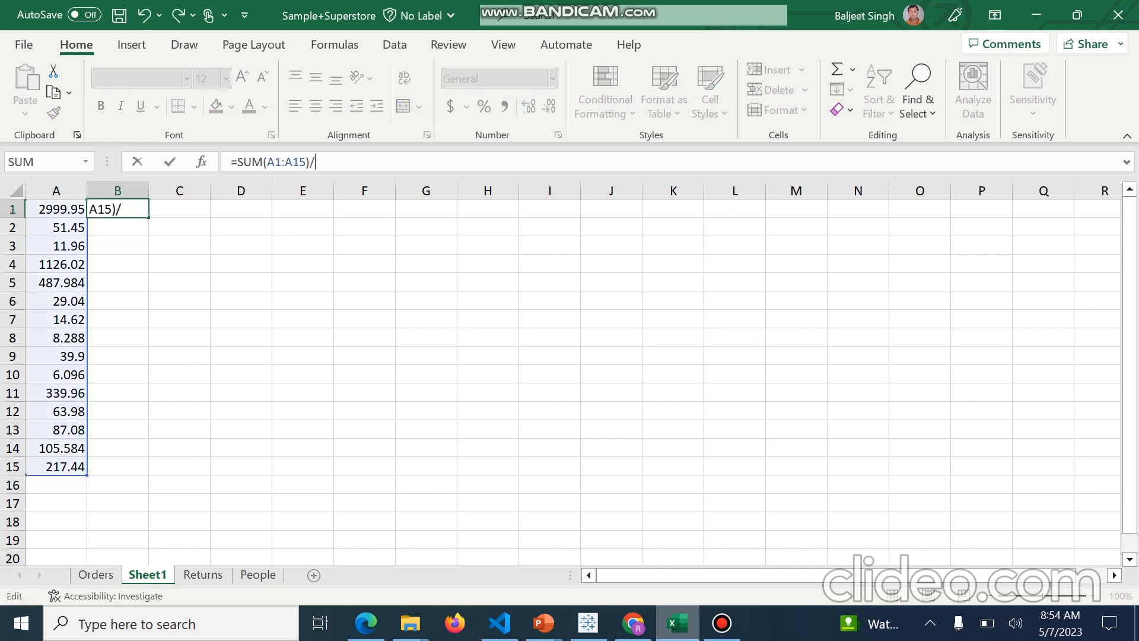
text(5)
key(Return)
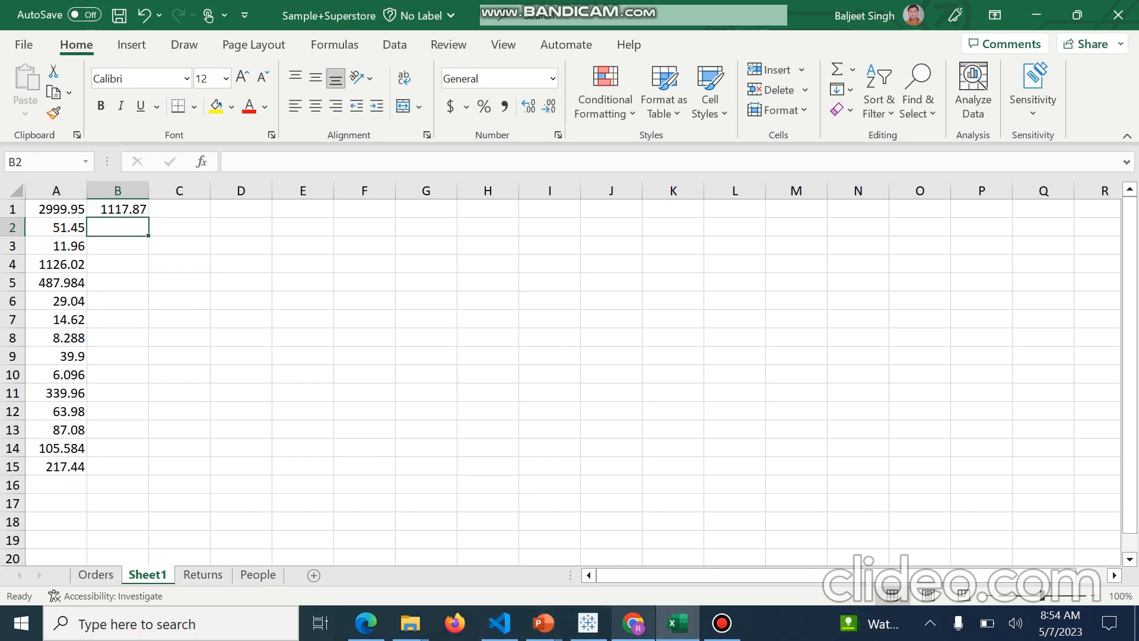
Switch back to Tableau and create a new calculated field named Include LOD
click(588, 623)
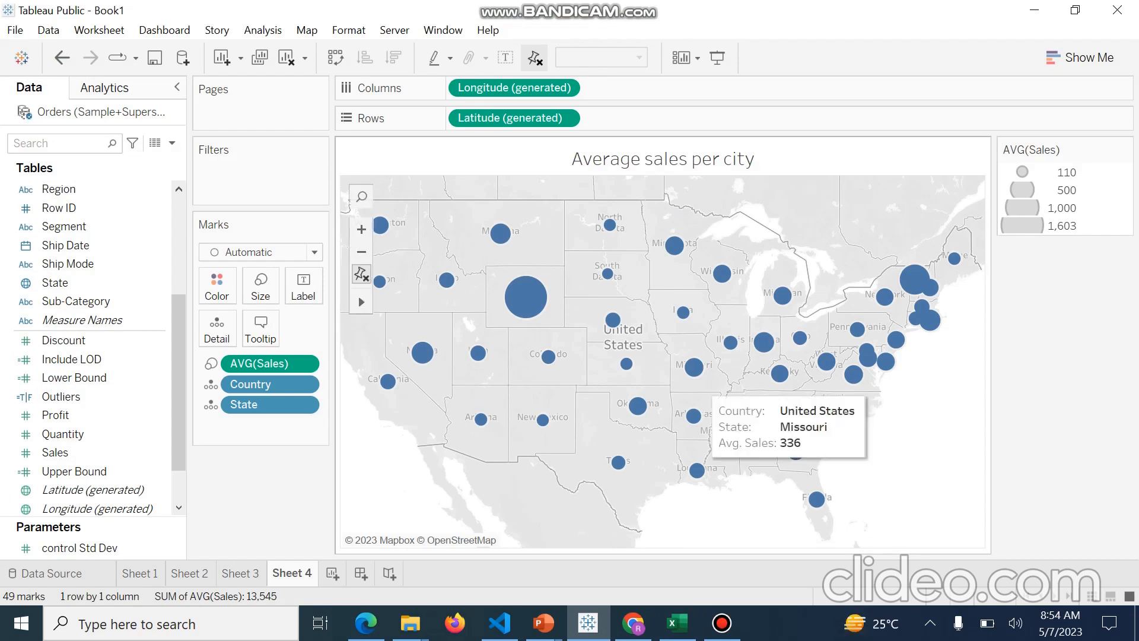
mouse_move(501, 234)
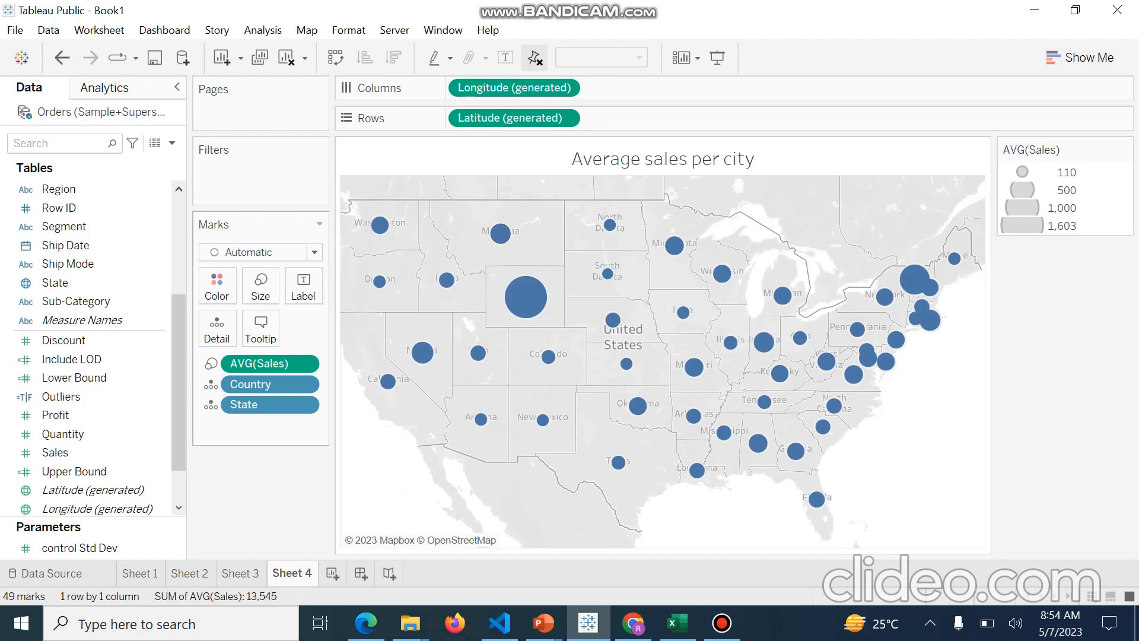
click(172, 143)
click(85, 162)
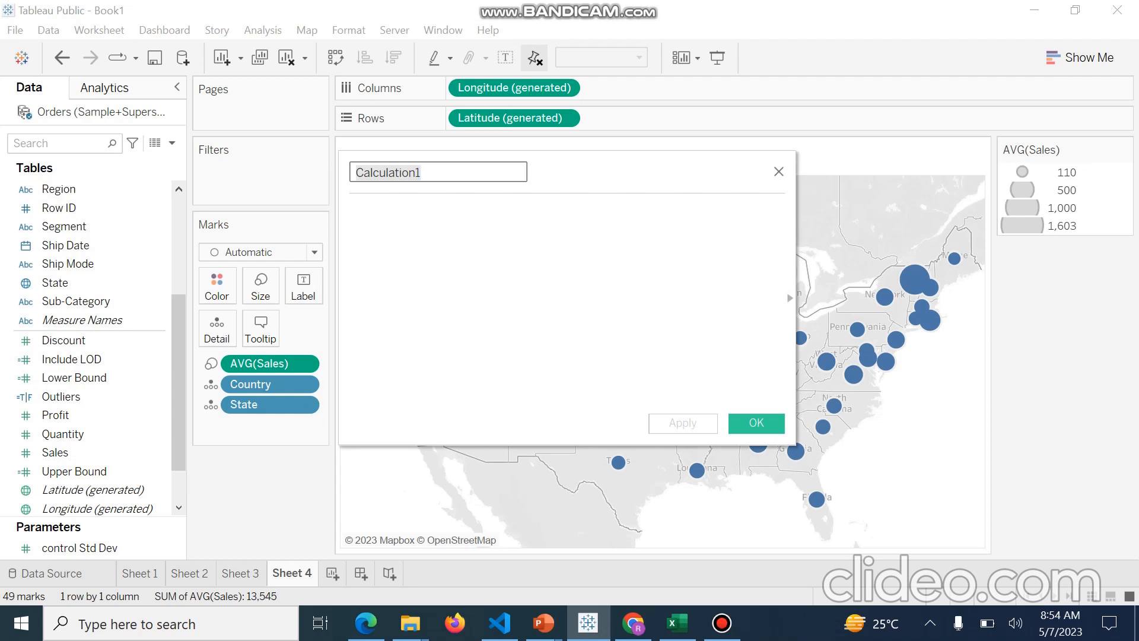
text(Incl)
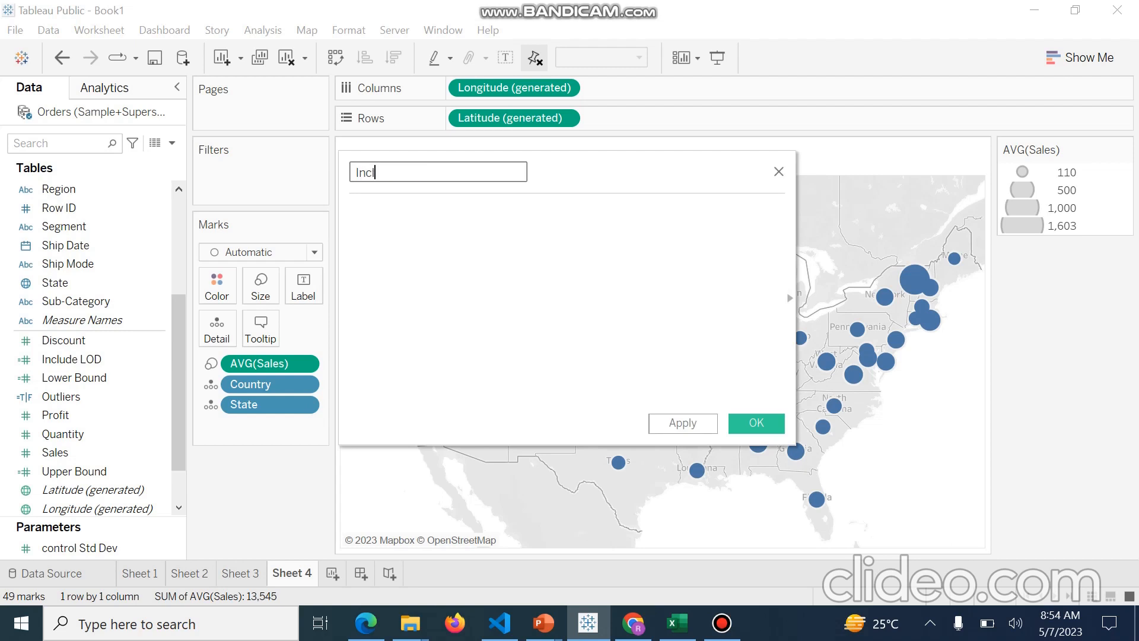
text(ude lod)
key(BackSpace)
key(BackSpace)
key(BackSpace)
text(Lod)
key(BackSpace)
key(BackSpace)
text(OD)
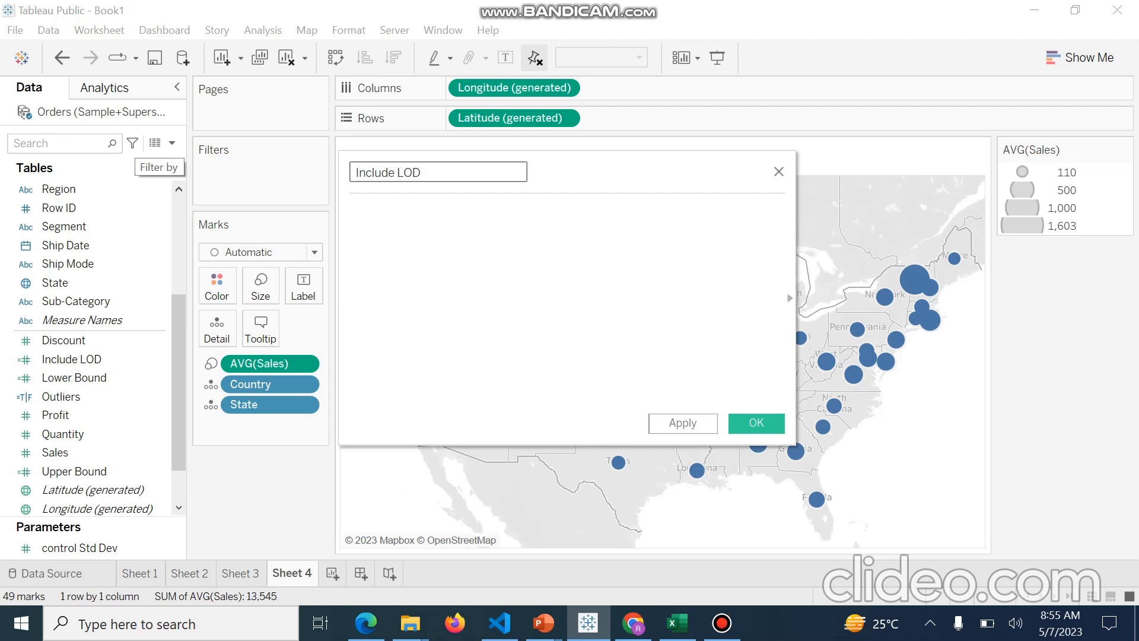
Begin the Include LOD calculation with an INCLUDE expression on the City field
click(353, 211)
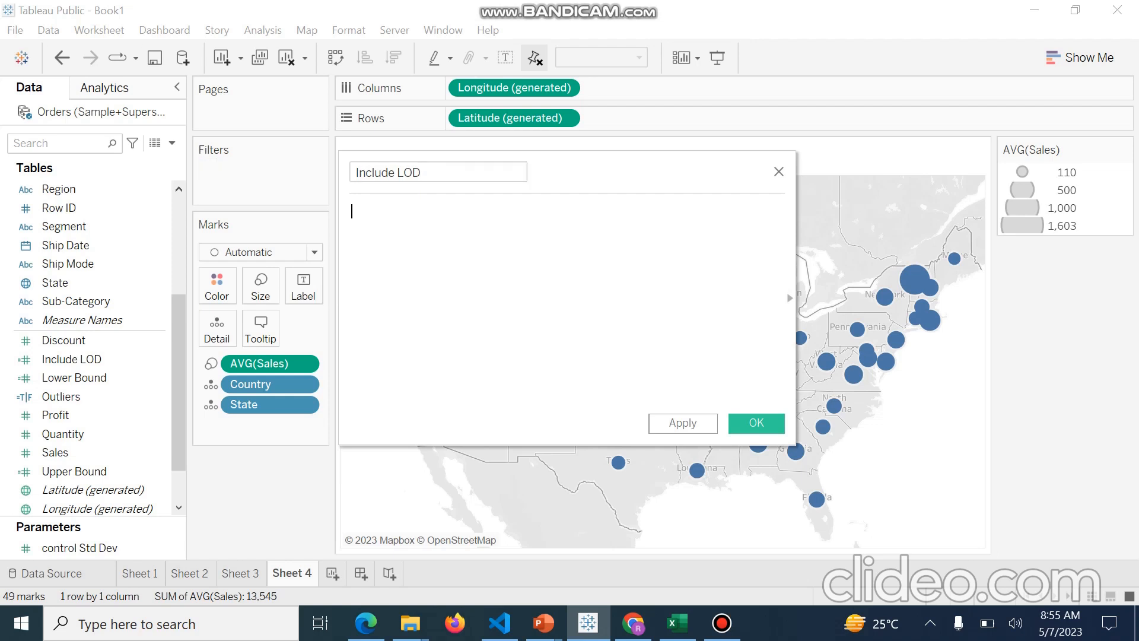
text(Inc)
key(Return)
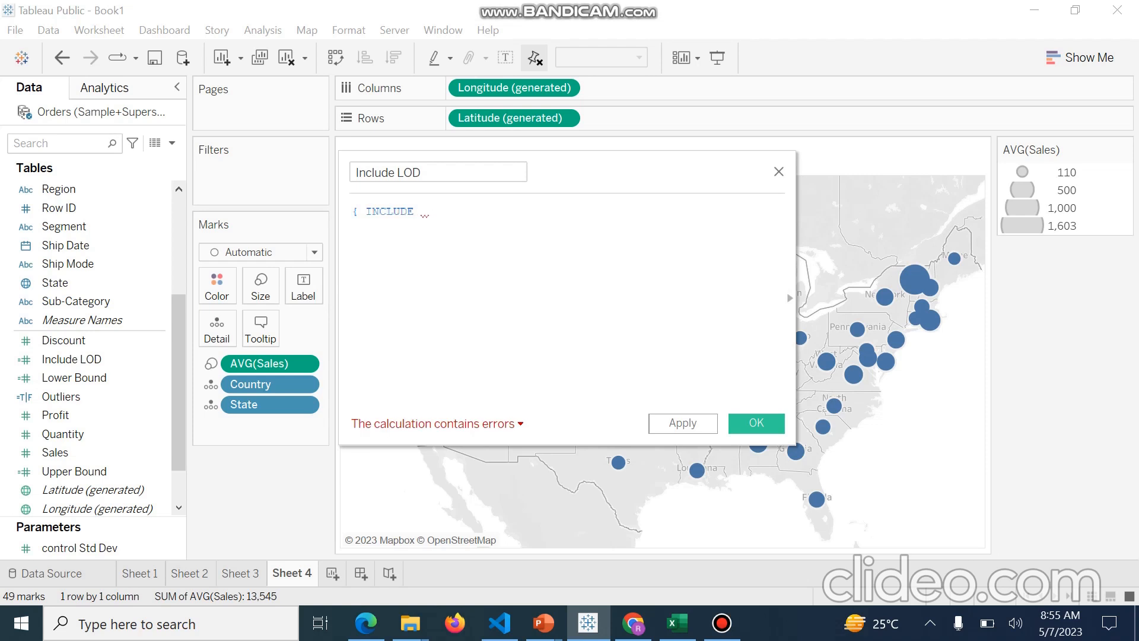
text(c)
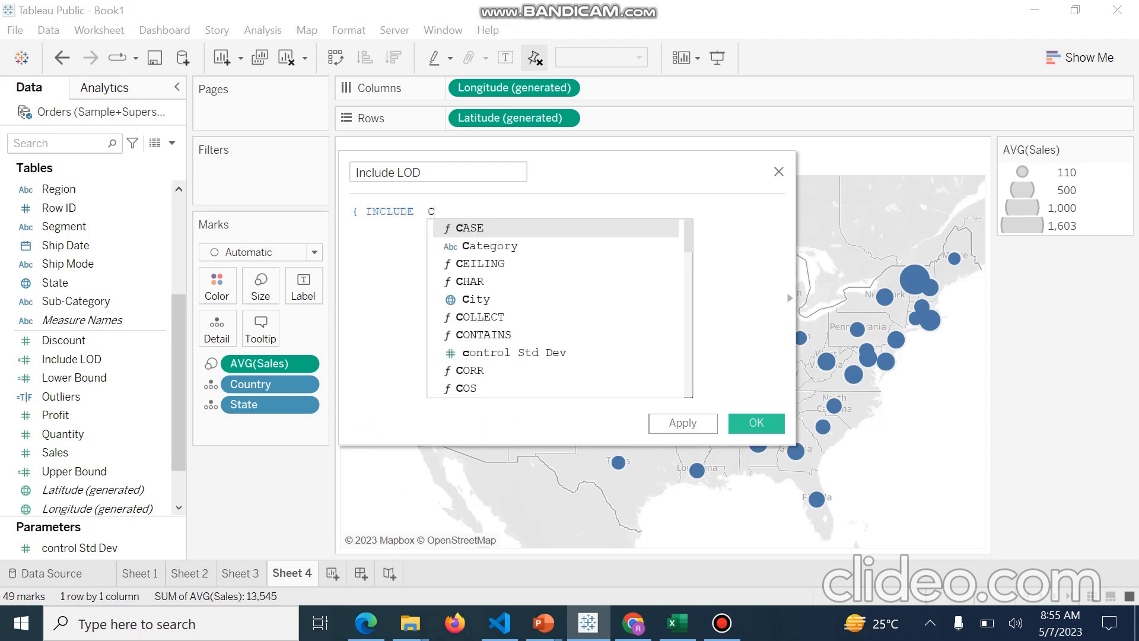
key(Down)
key(Down)
key(Down)
key(Down)
key(Return)
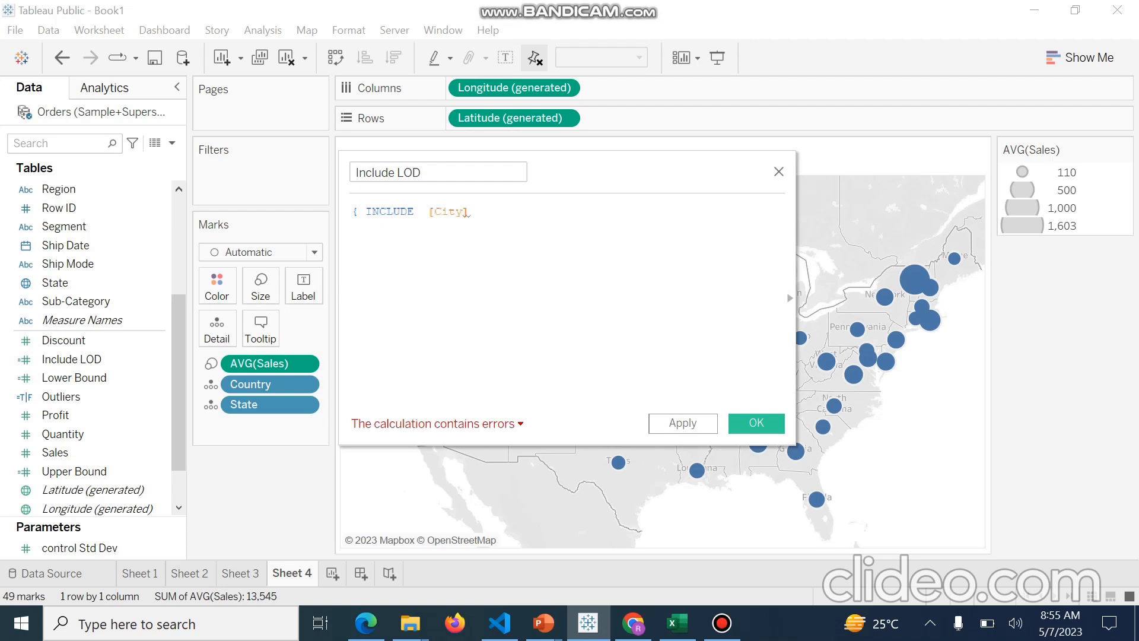
Complete the expression as { INCLUDE [City]:SUM([Sales])} and check the error details
text(:)
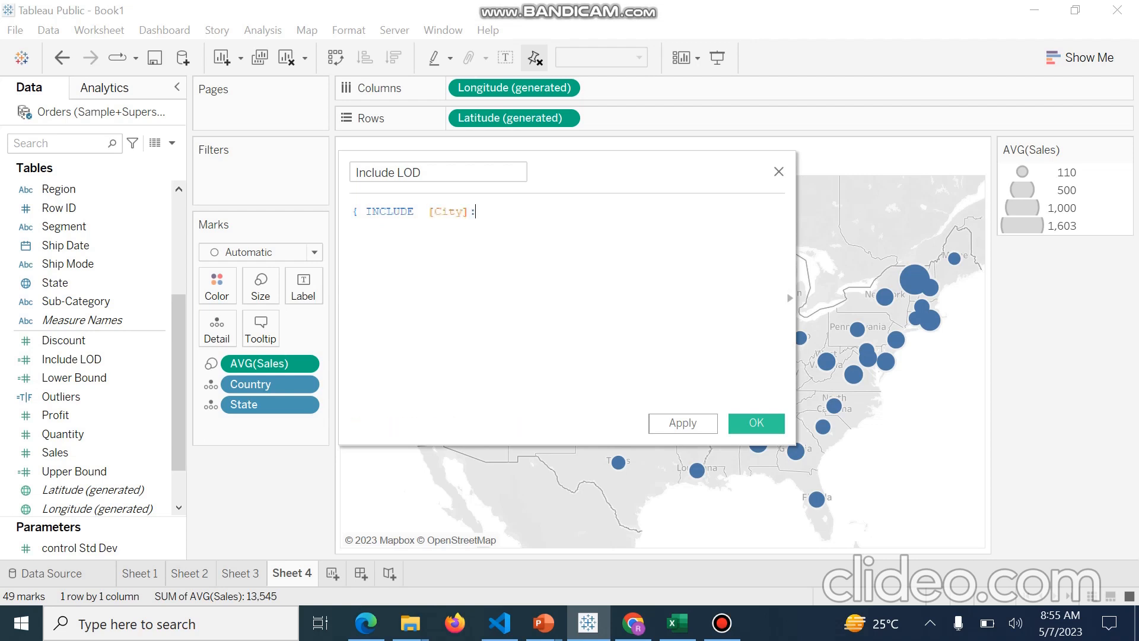
text(S)
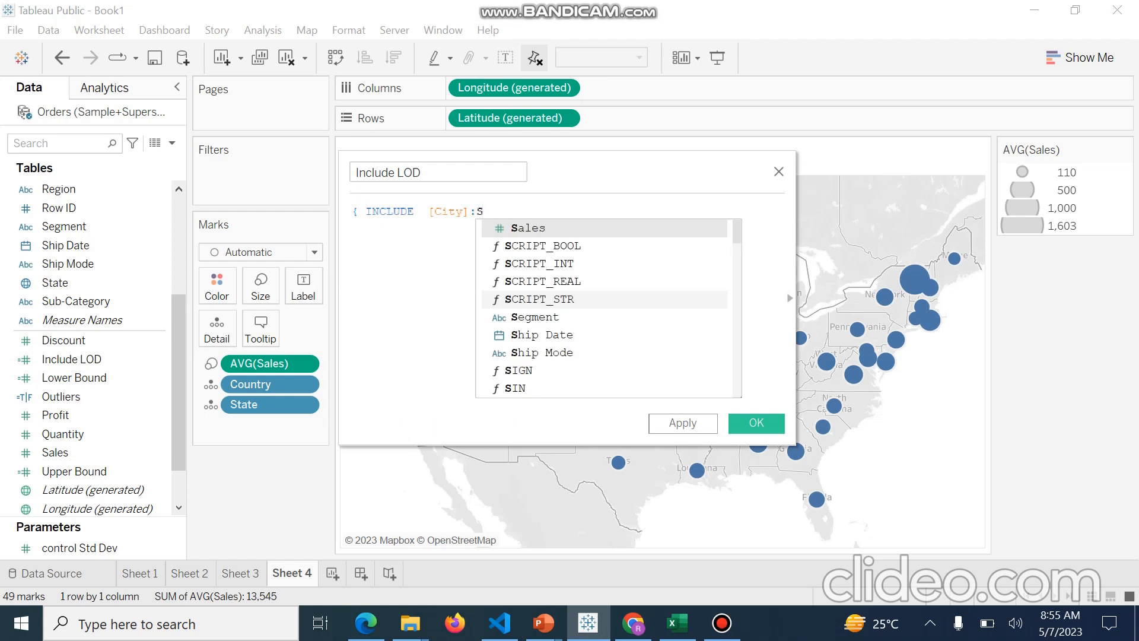
text(um)
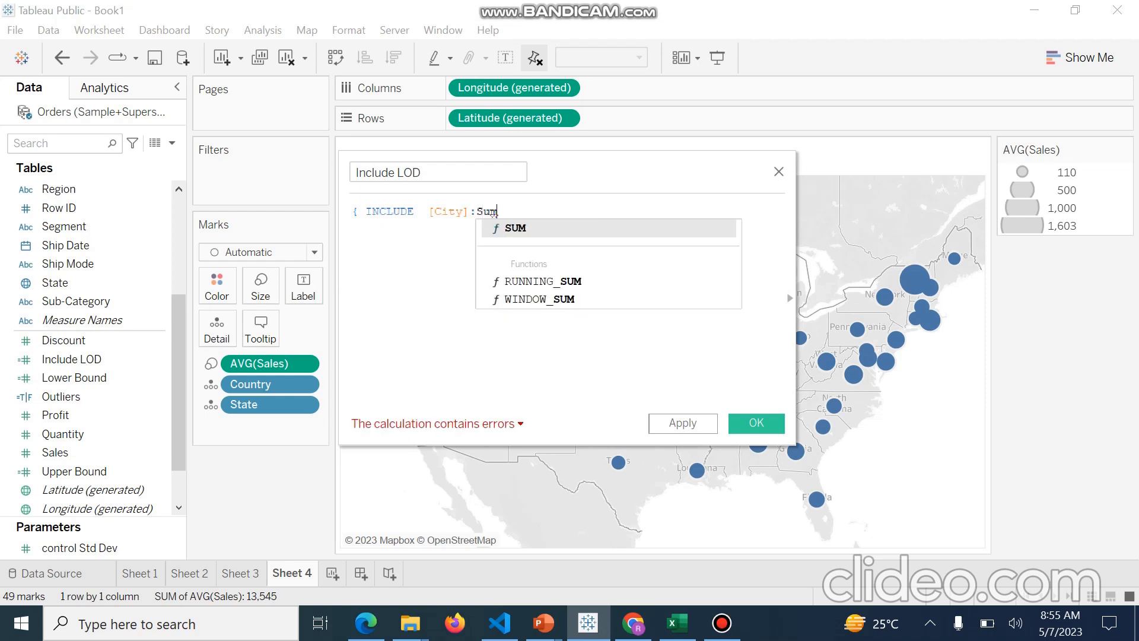
key(Return)
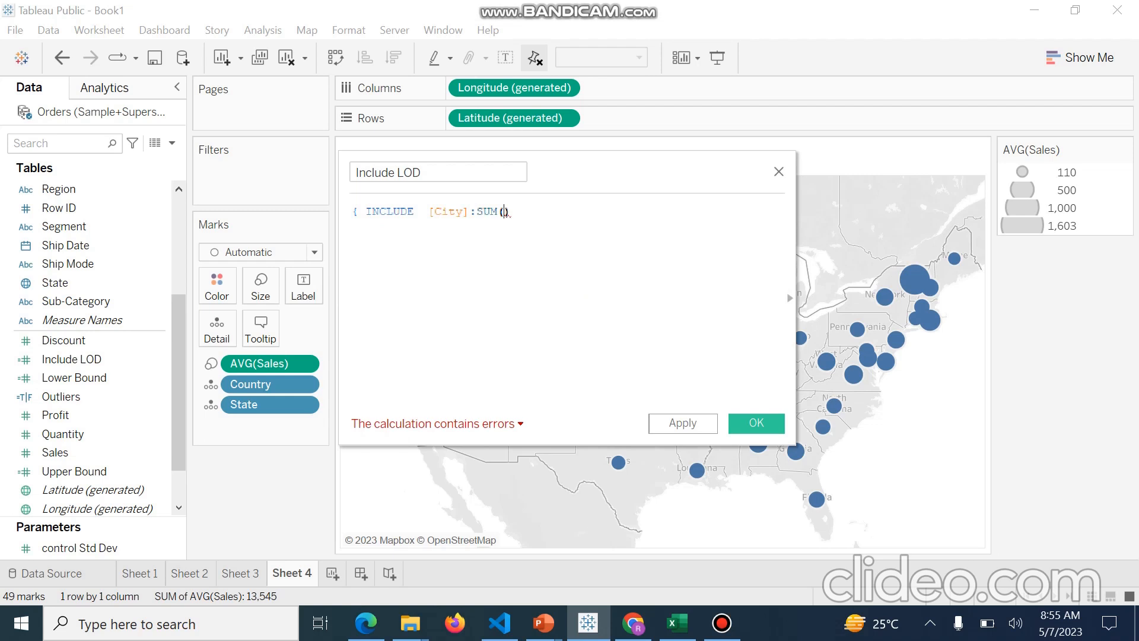
text(S)
key(Return)
text(})
click(520, 423)
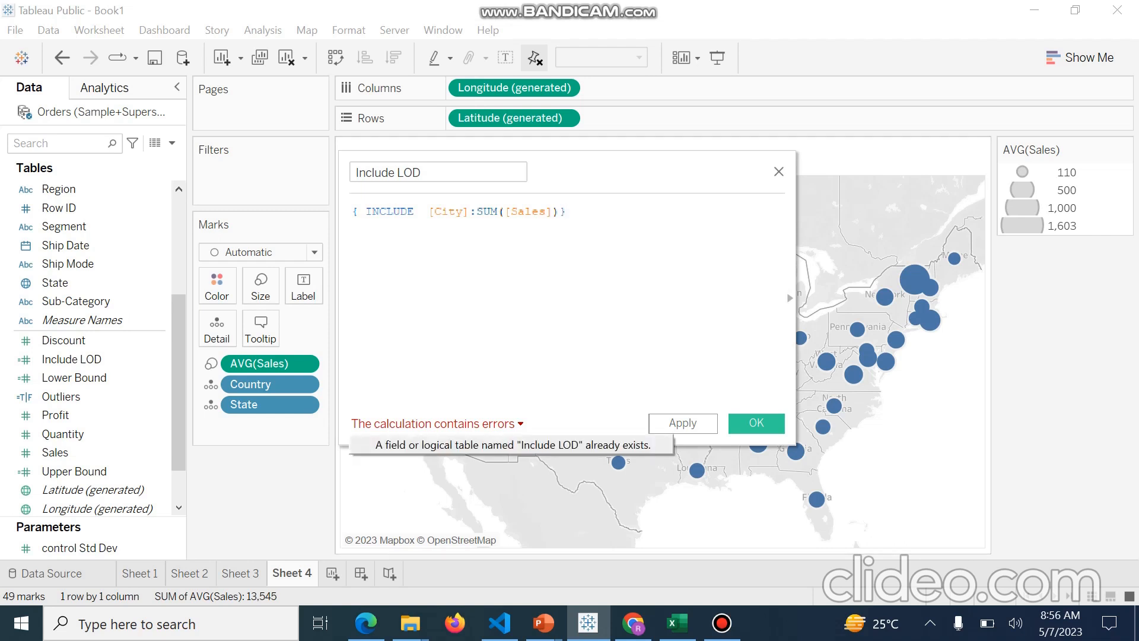
Delete the older Include LOD field, then apply and save the new calculated field
right_click(107, 359)
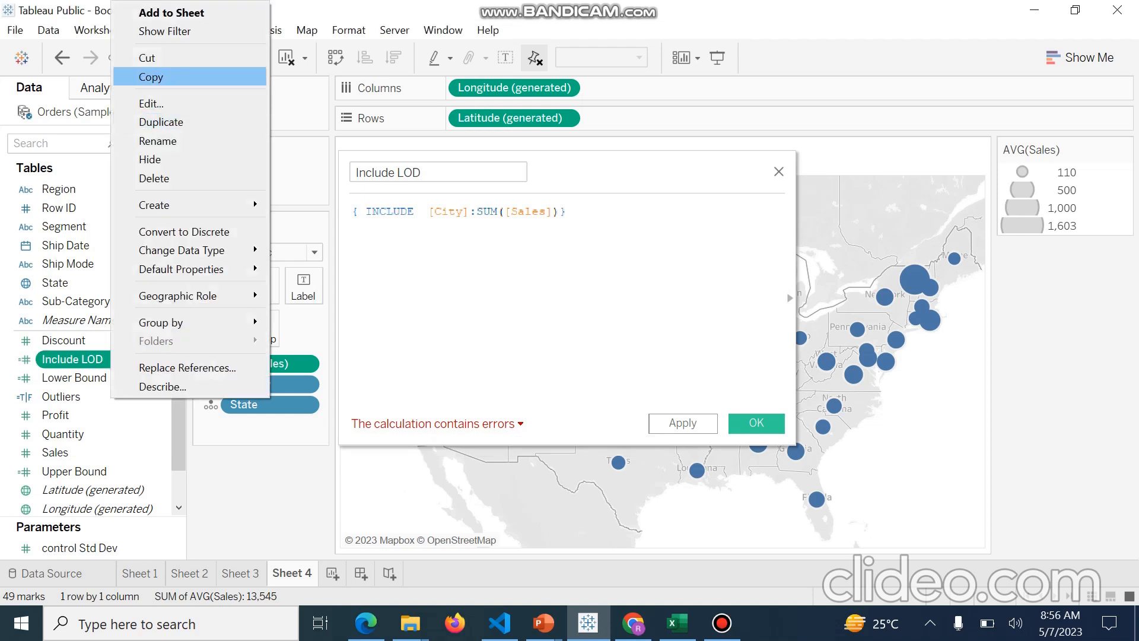
click(155, 180)
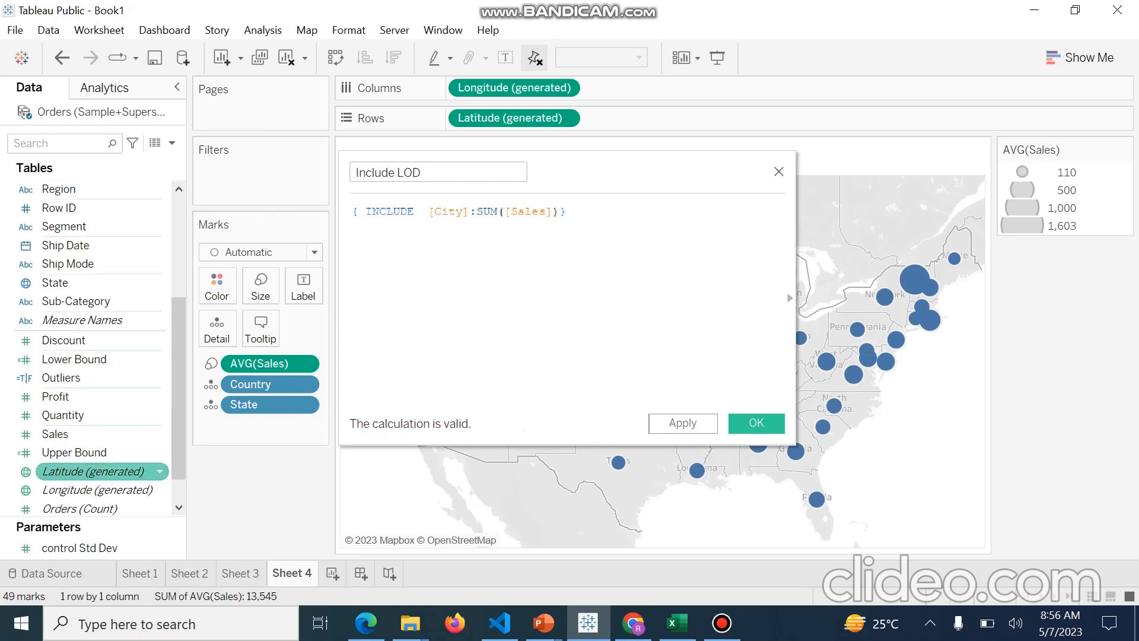
click(683, 424)
click(757, 423)
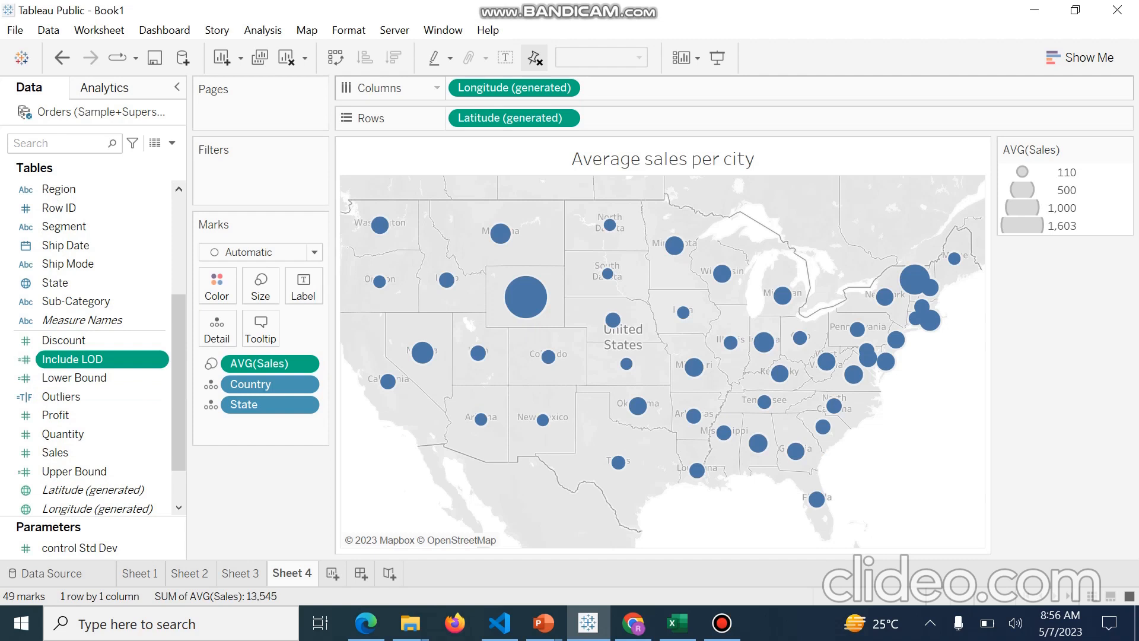
Try to duplicate the Longitude (generated) pill on Columns
drag(505, 87, 652, 88)
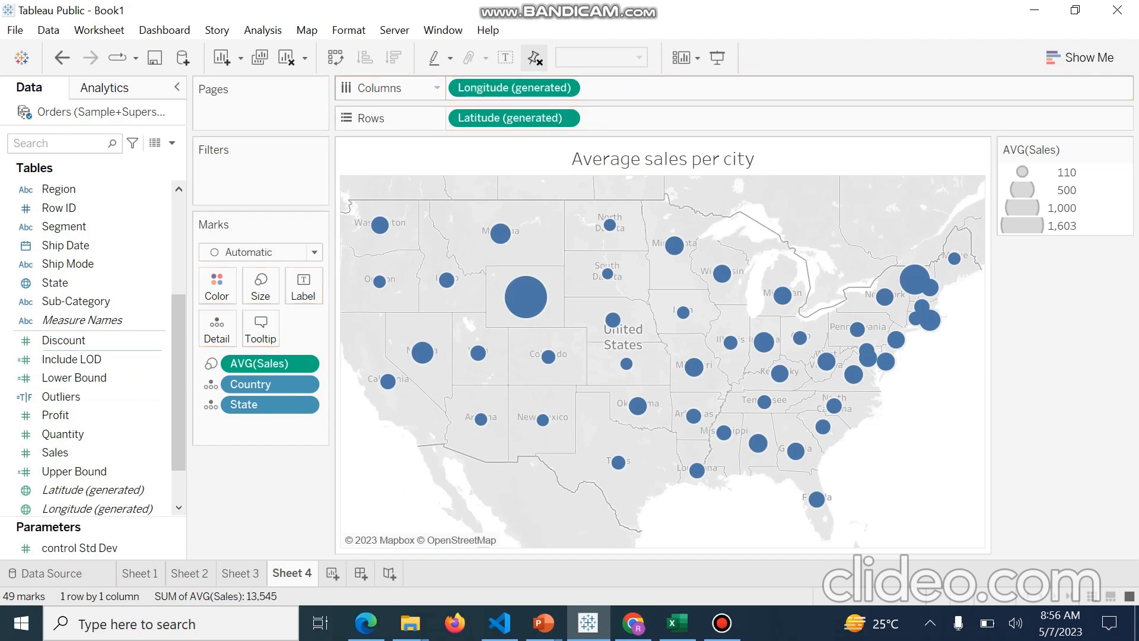
drag(514, 87, 655, 85)
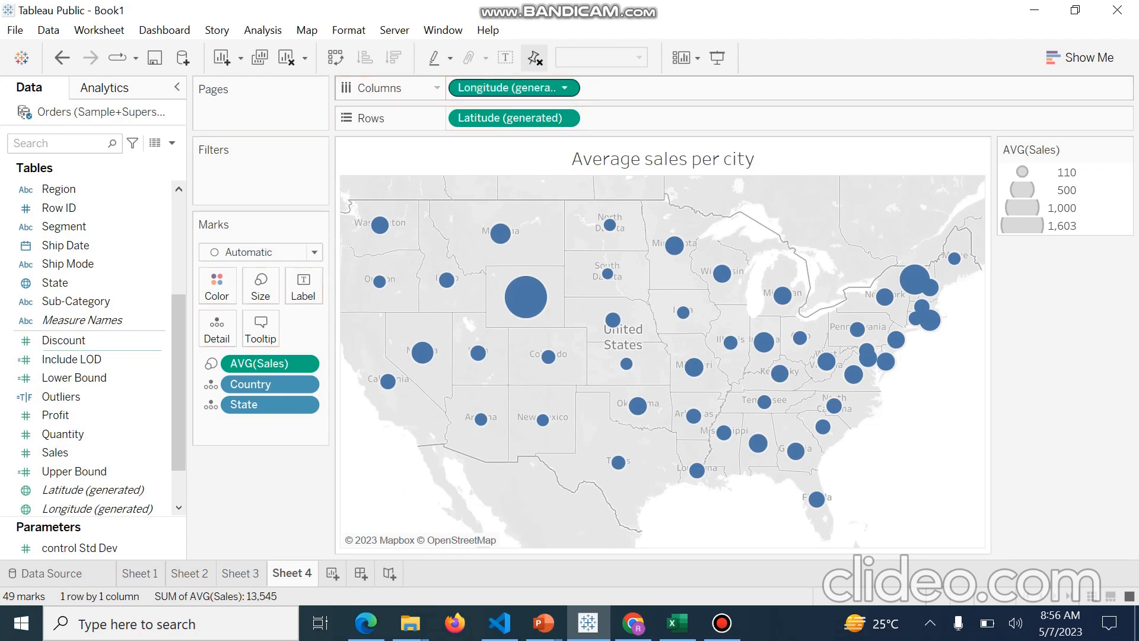
double_click(528, 88)
right_click(528, 90)
key(Escape)
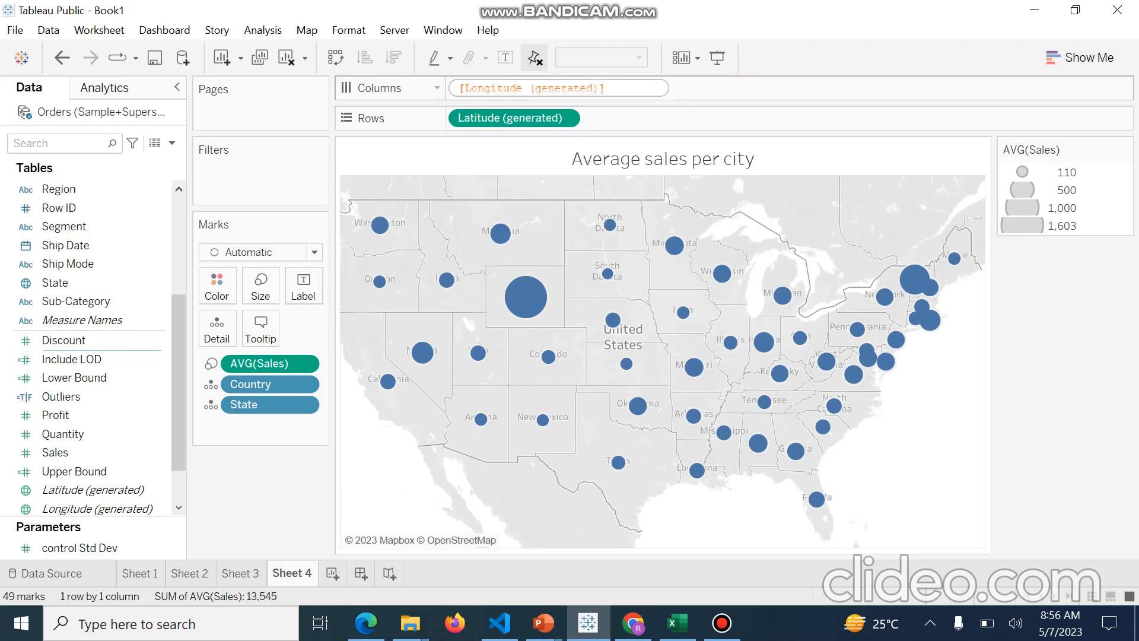
key(Return)
drag(515, 87, 655, 76)
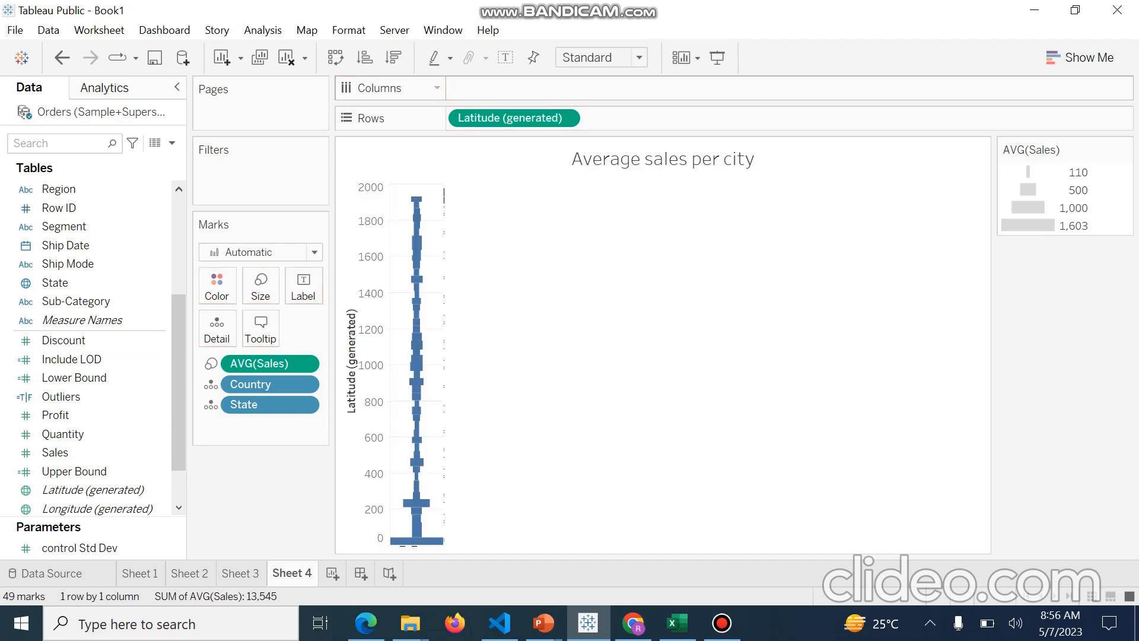
key(ctrl+z)
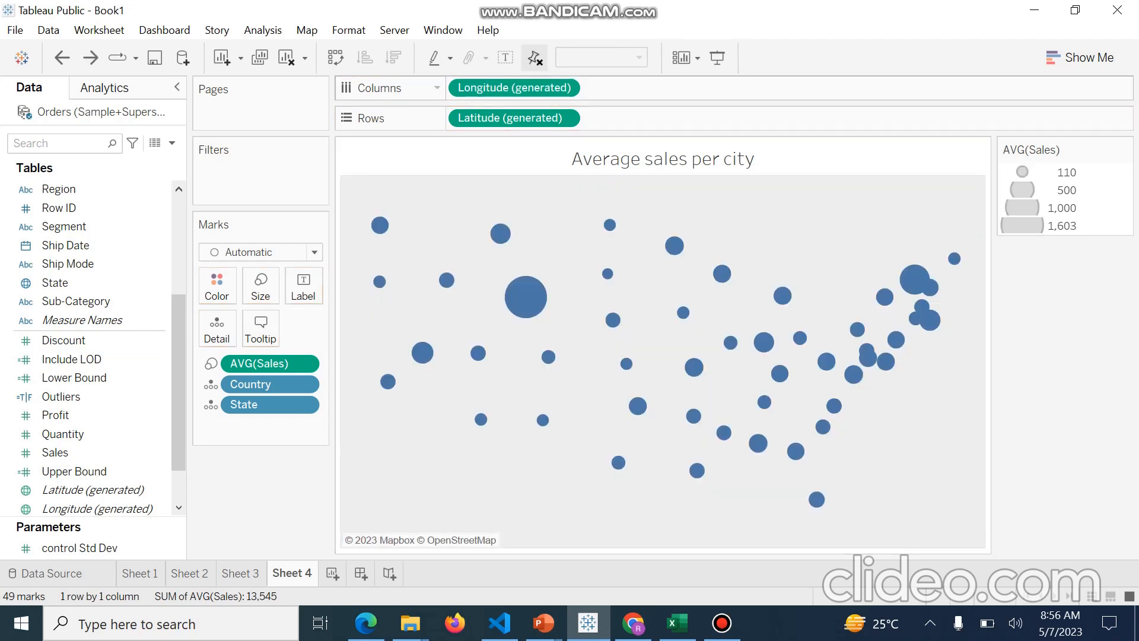
Try replacing AVG(Sales) on the marks with the Include LOD field
mouse_move(501, 233)
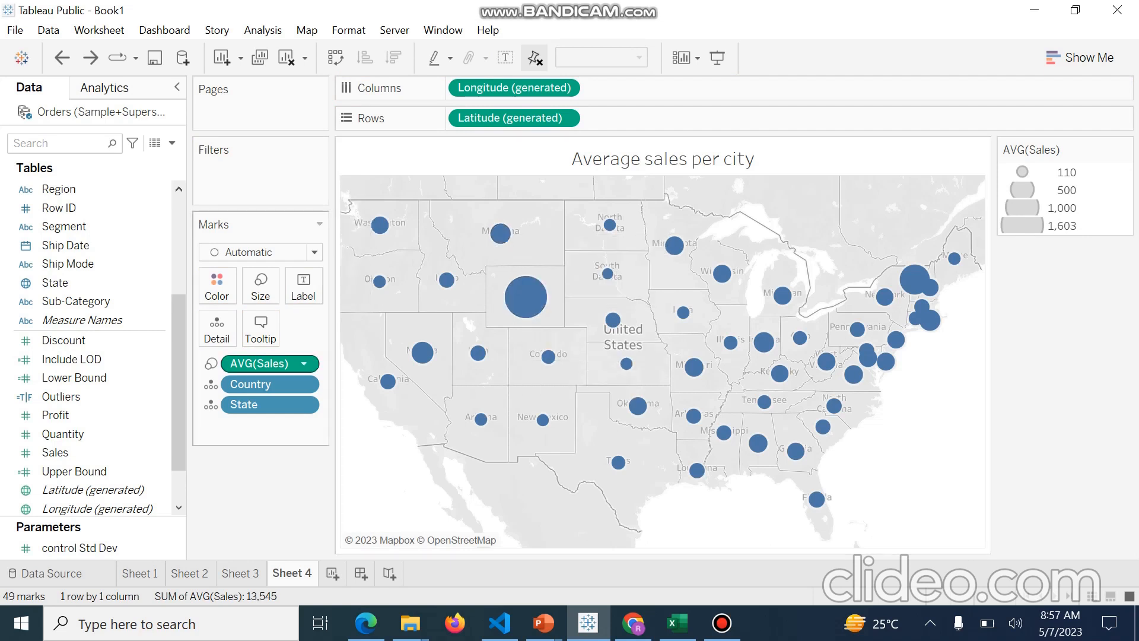
drag(270, 363, 261, 285)
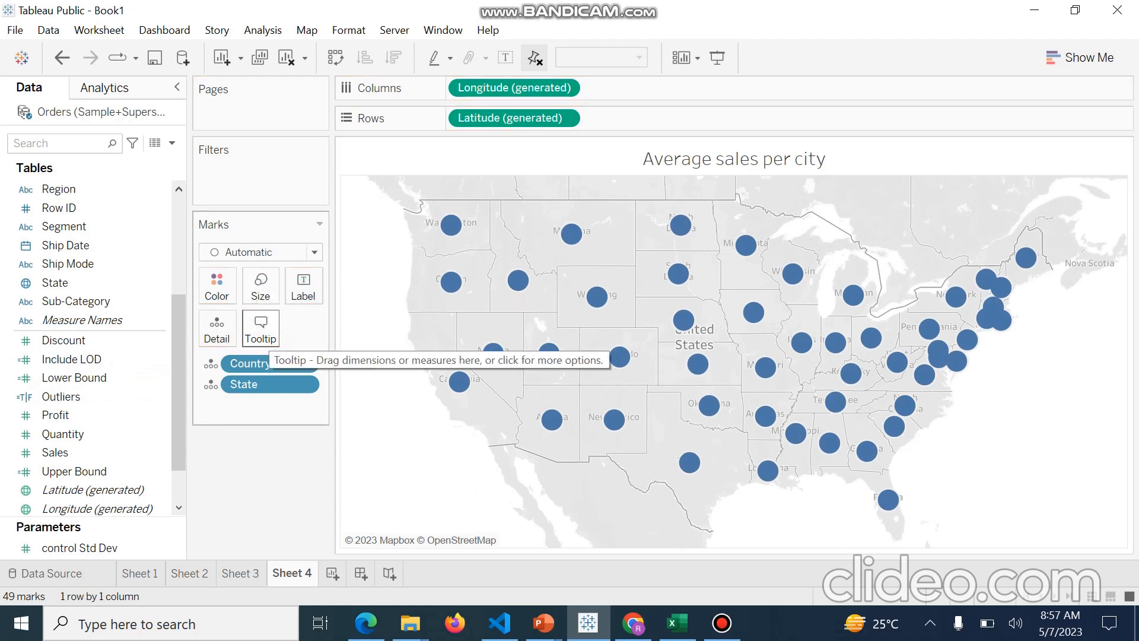
drag(72, 359, 261, 285)
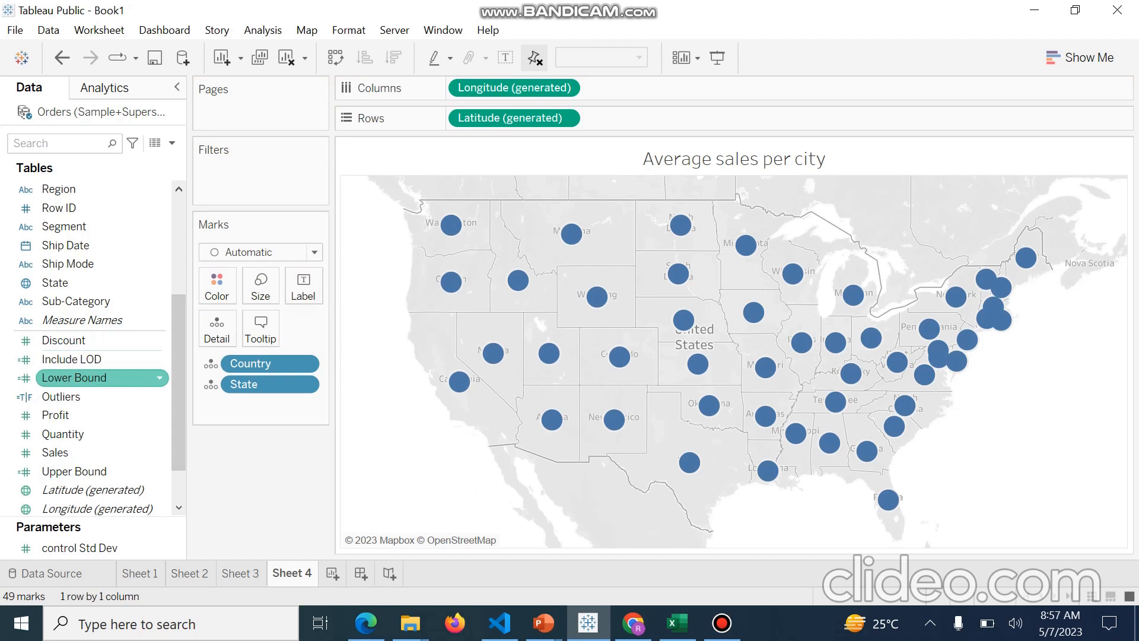
key(ctrl+z)
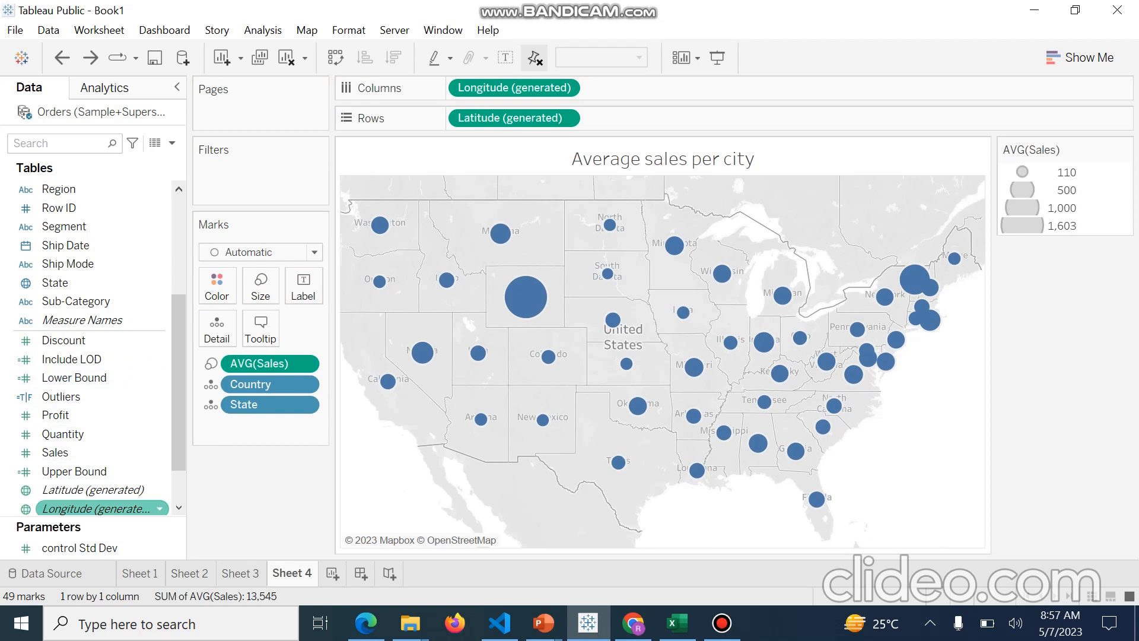
Duplicate the Longitude (generated) pill on Columns to show a second map
drag(74, 359, 274, 364)
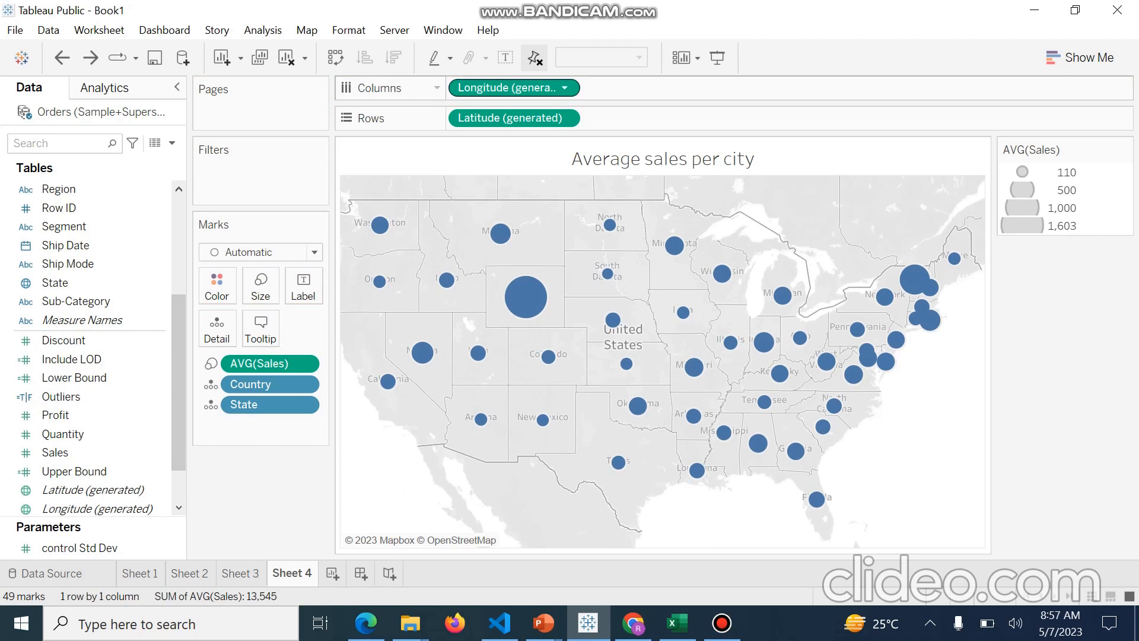
right_click(542, 114)
key(Escape)
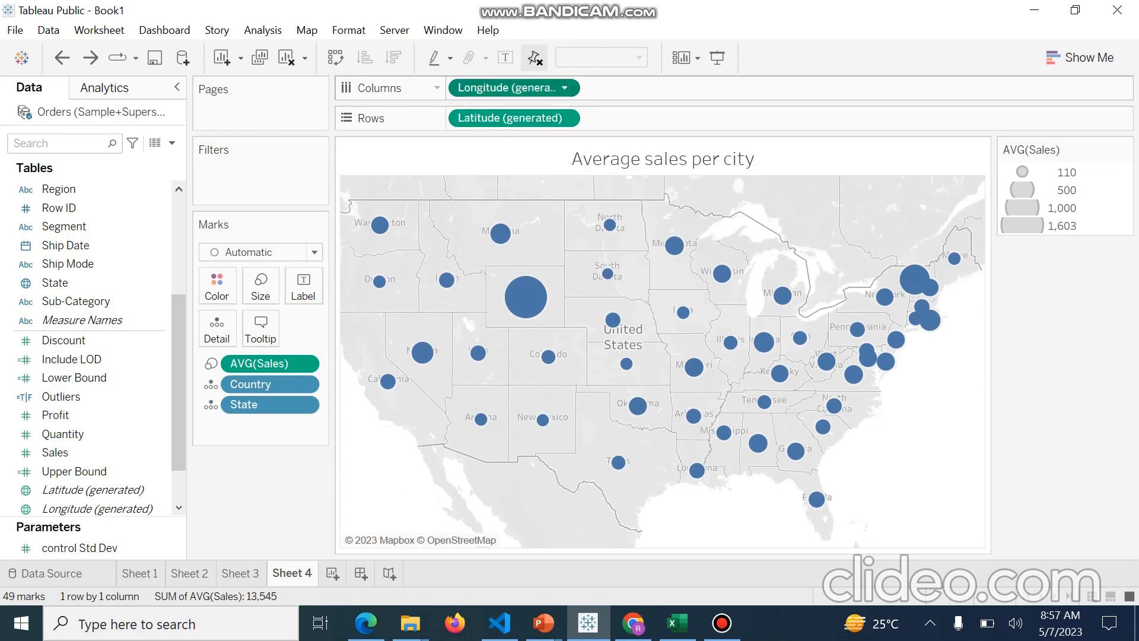
mouse_move(505, 87)
mouse_down()
mouse_move(512, 100)
mouse_move(654, 85)
mouse_up()
drag(517, 86, 653, 65)
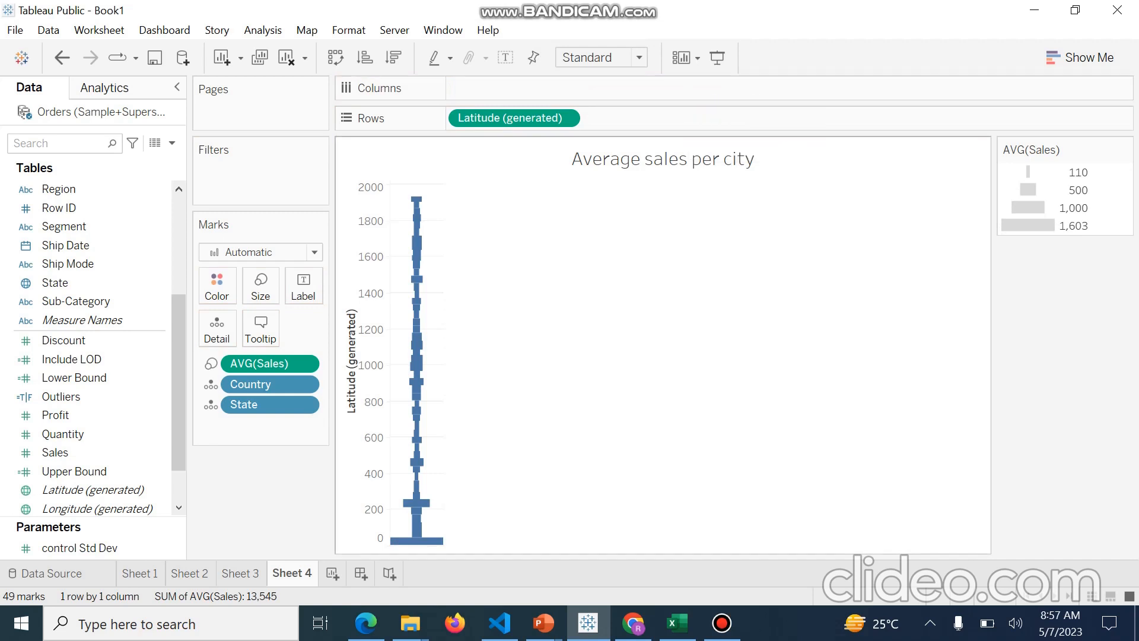
key(ctrl+z)
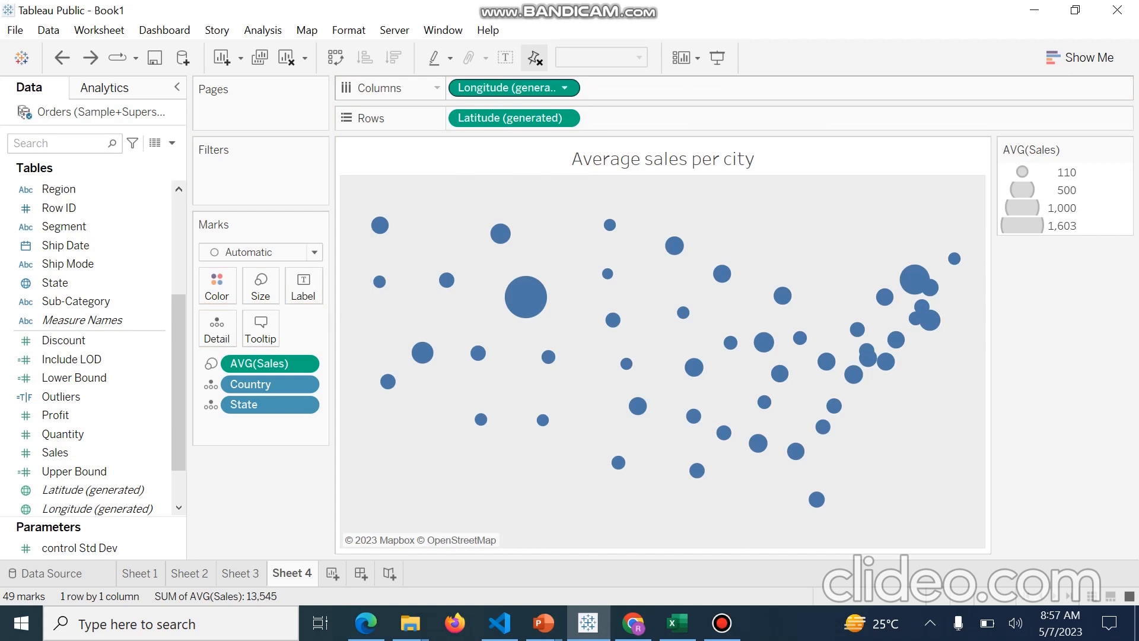
click(564, 88)
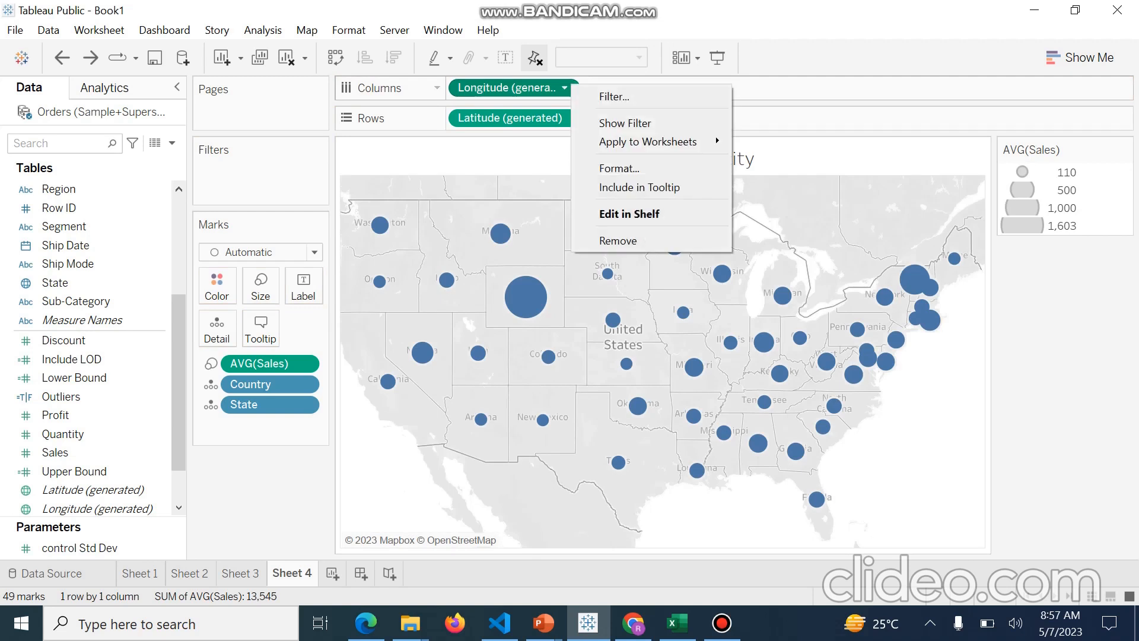
key(Escape)
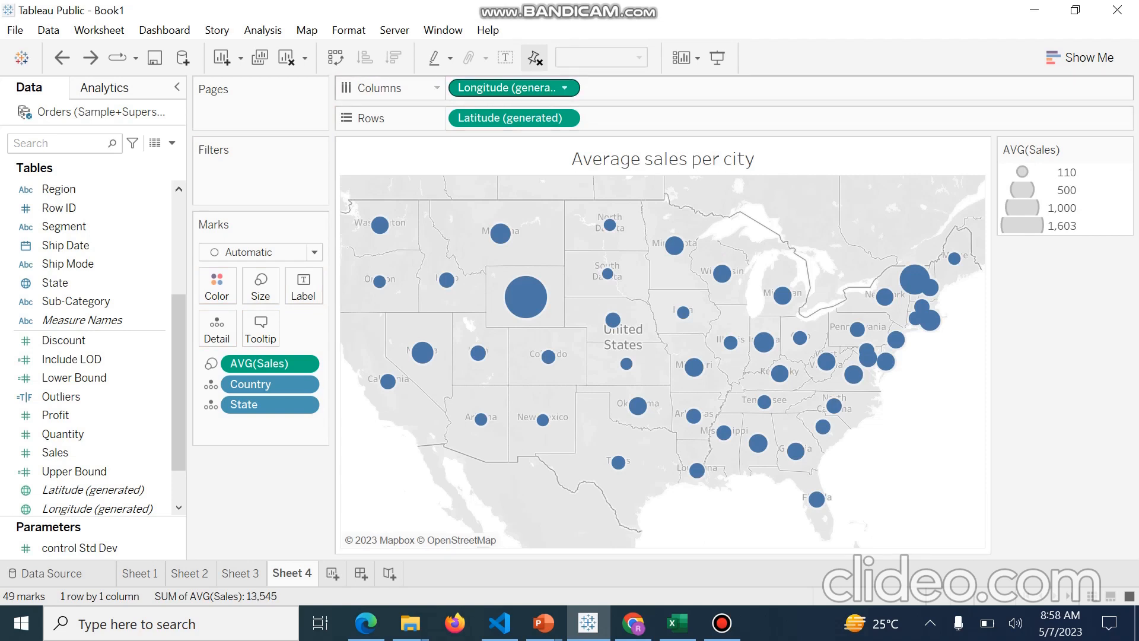
drag(504, 88, 641, 87)
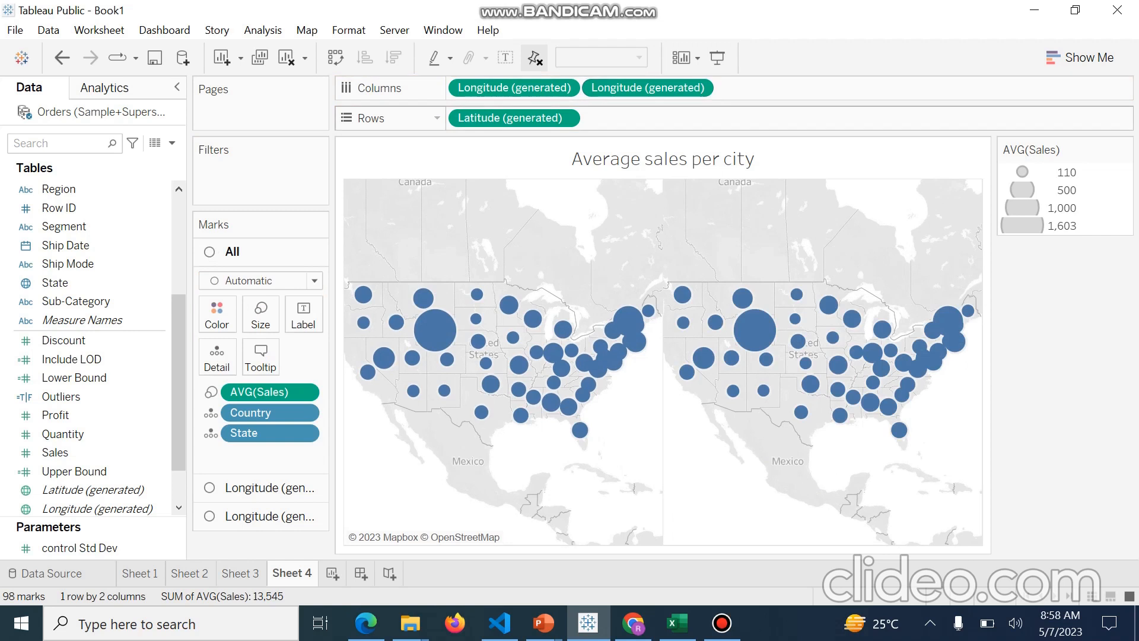
Open the second map's marks card and remove AVG(Sales) from it
mouse_move(716, 322)
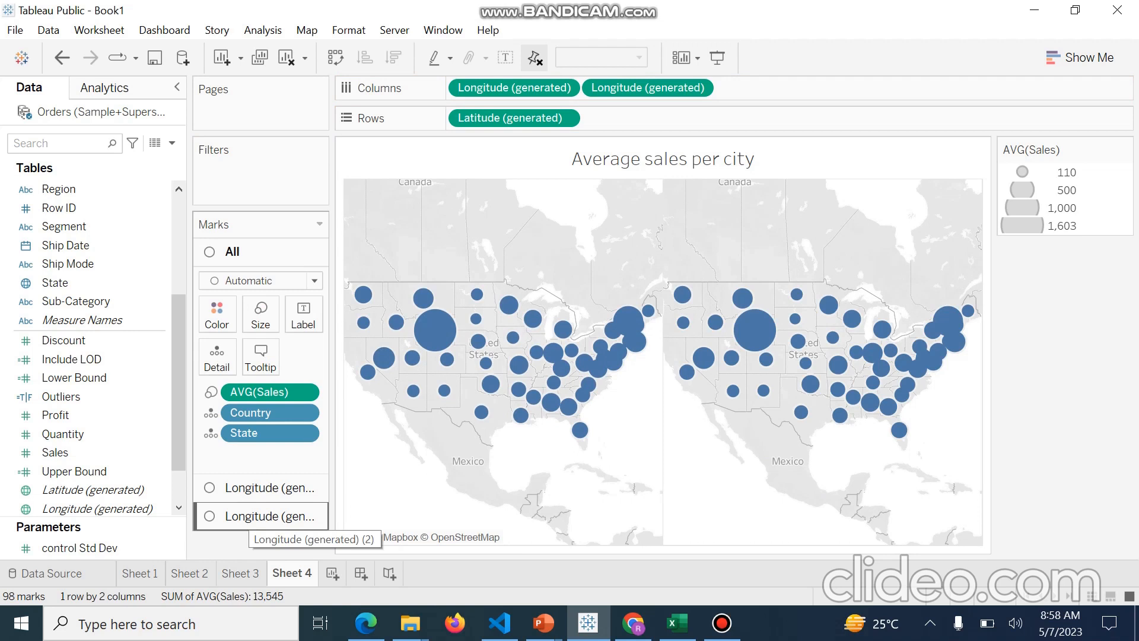
click(267, 516)
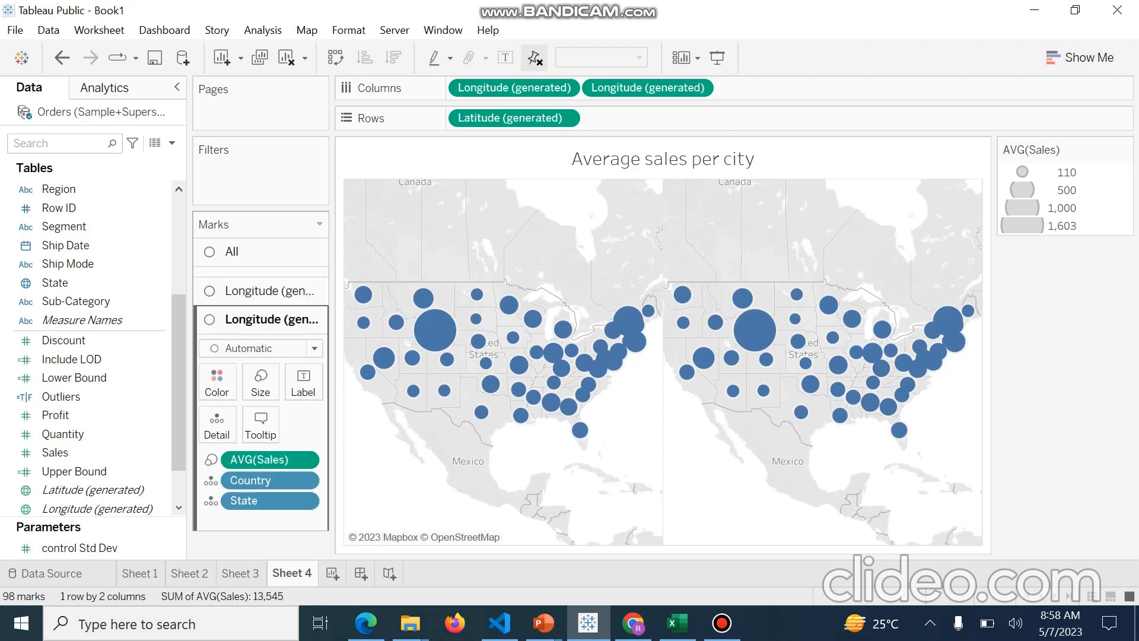
drag(264, 449, 151, 396)
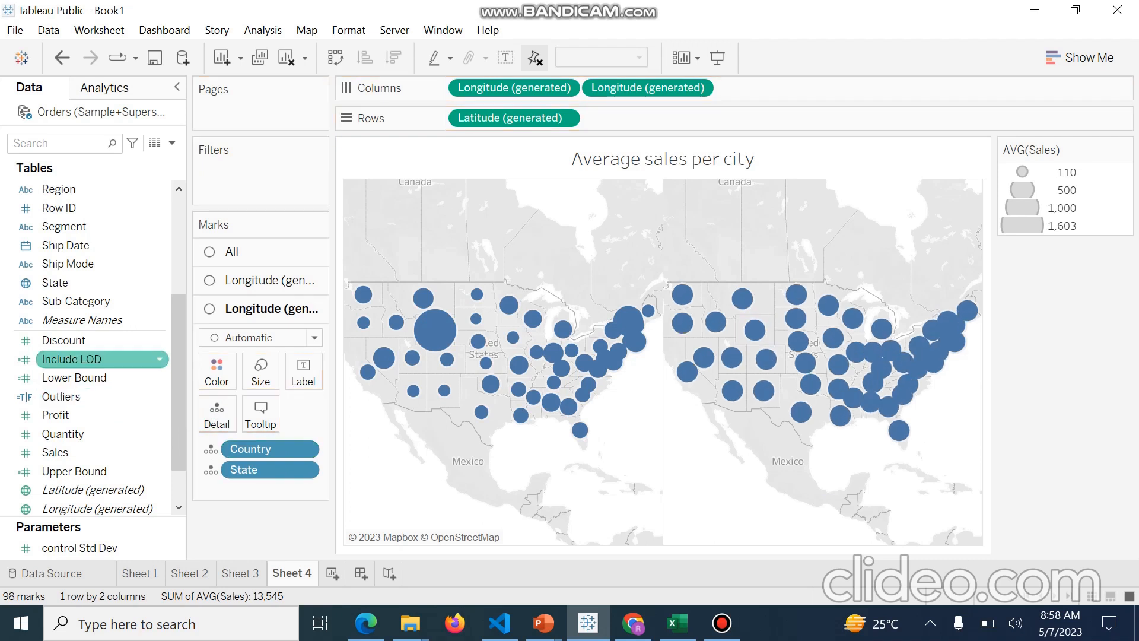
Add the Include LOD field as size on the second map's marks
drag(71, 359, 261, 371)
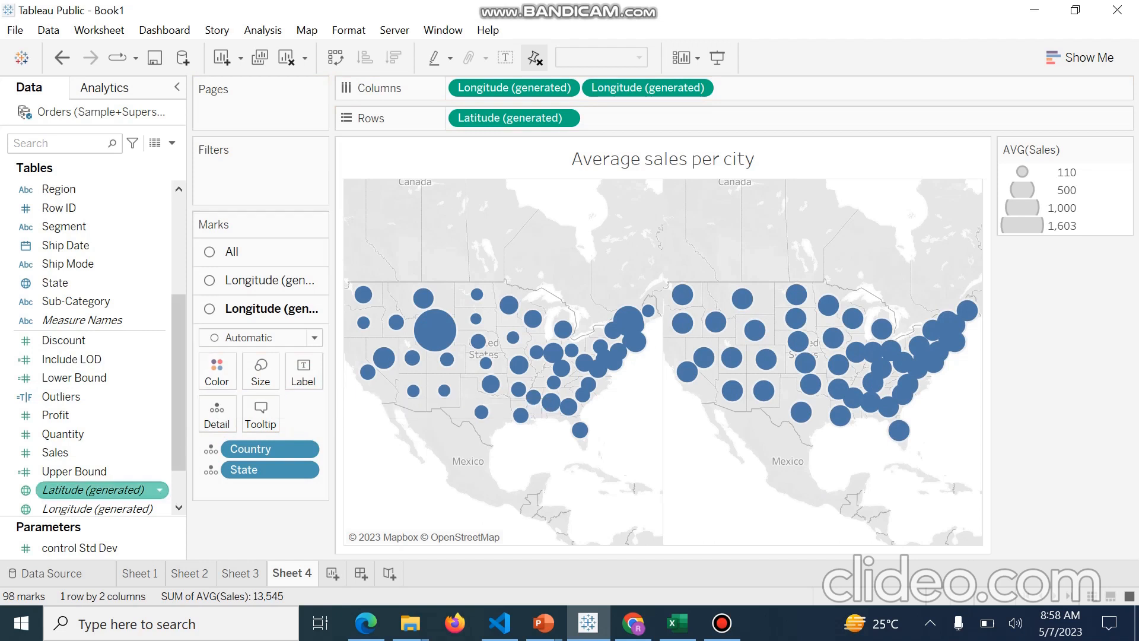
drag(71, 359, 216, 374)
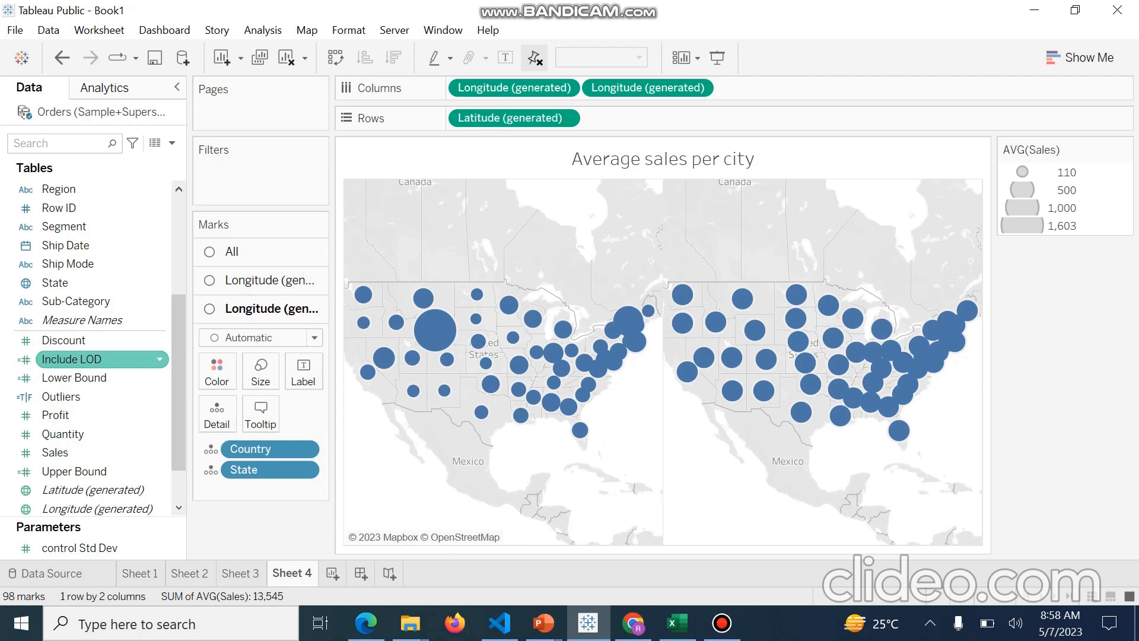
click(72, 359)
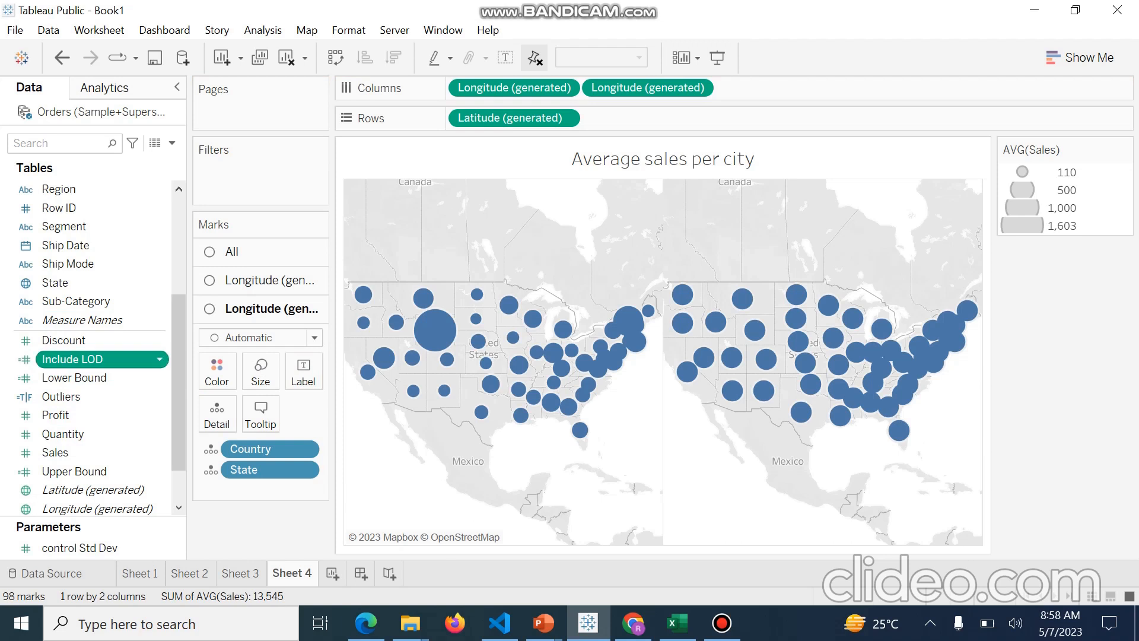
click(71, 359)
click(387, 385)
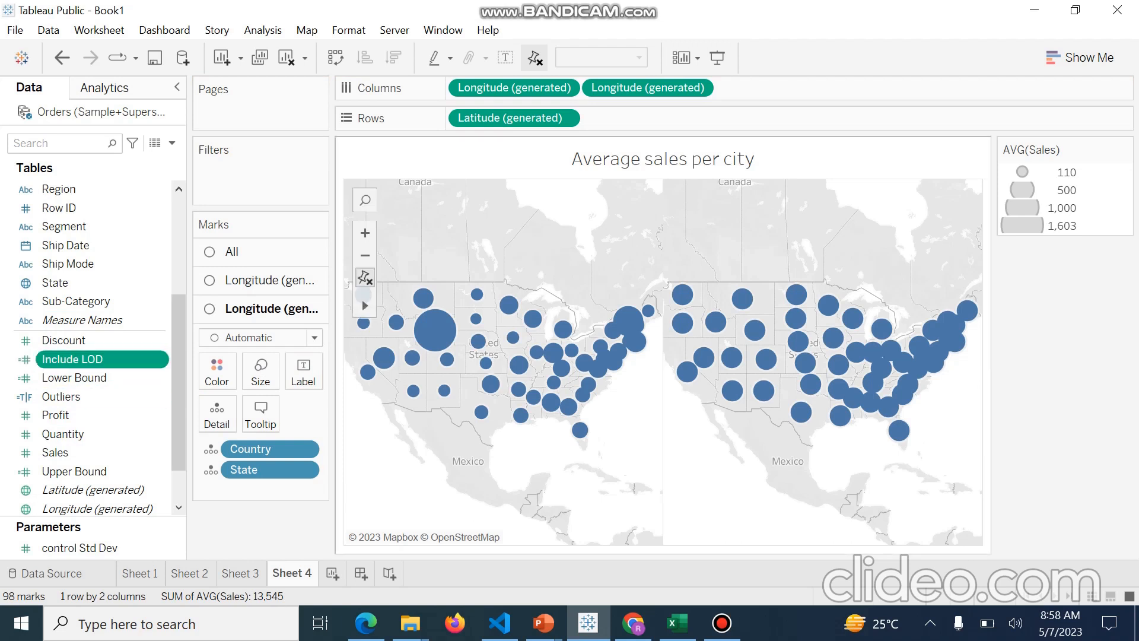